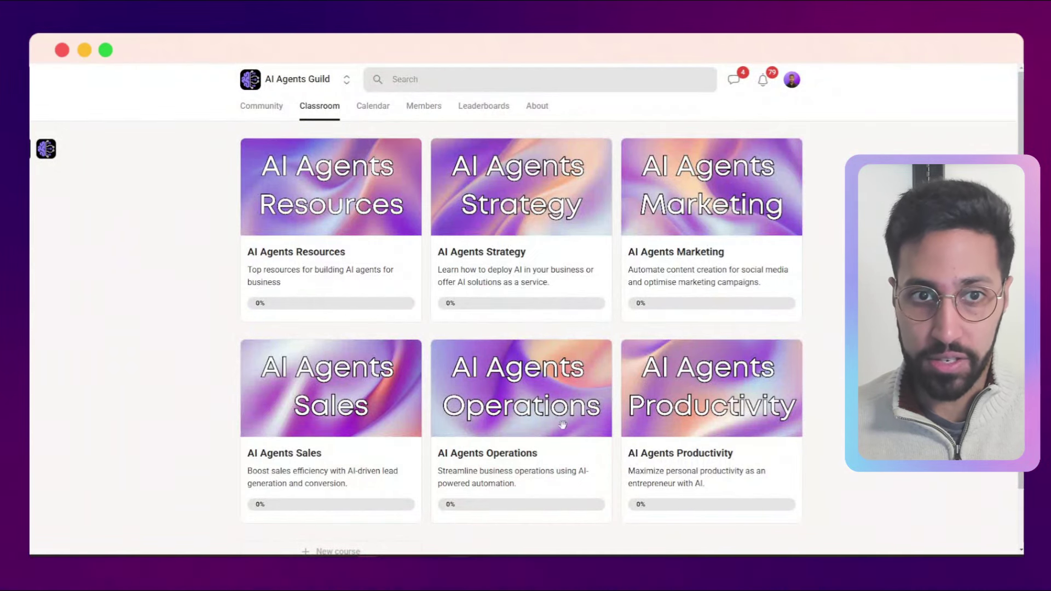
Open the AI Agents Resources course and read through the Apollo Leads Data Cleaning Workflow lesson
{"action": "left_click", "coordinate": [346, 198]}
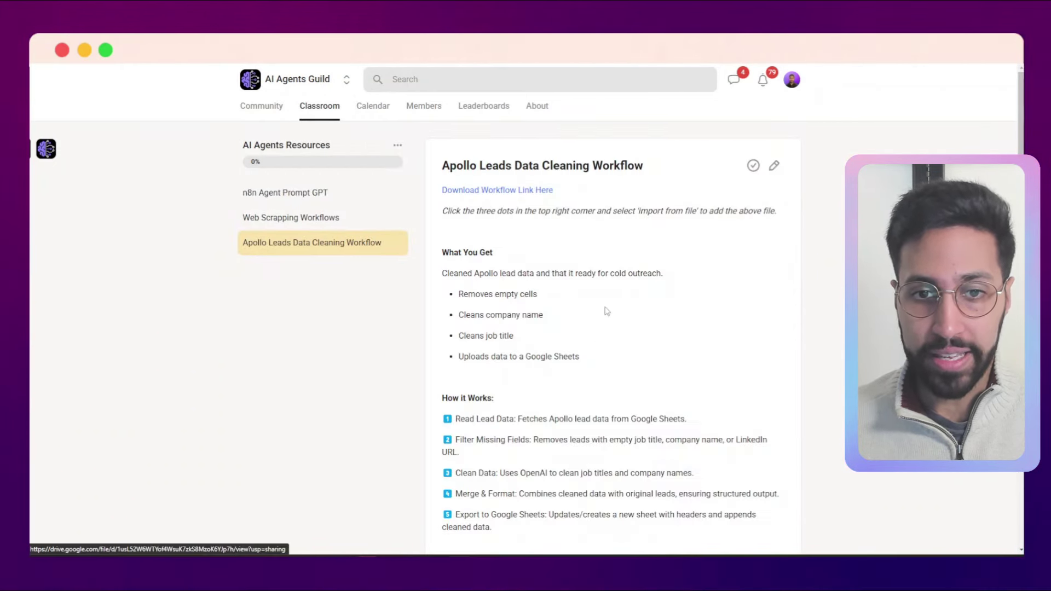
{"action": "scroll", "coordinate": [607, 311], "scroll_direction": "down", "scroll_amount": 3}
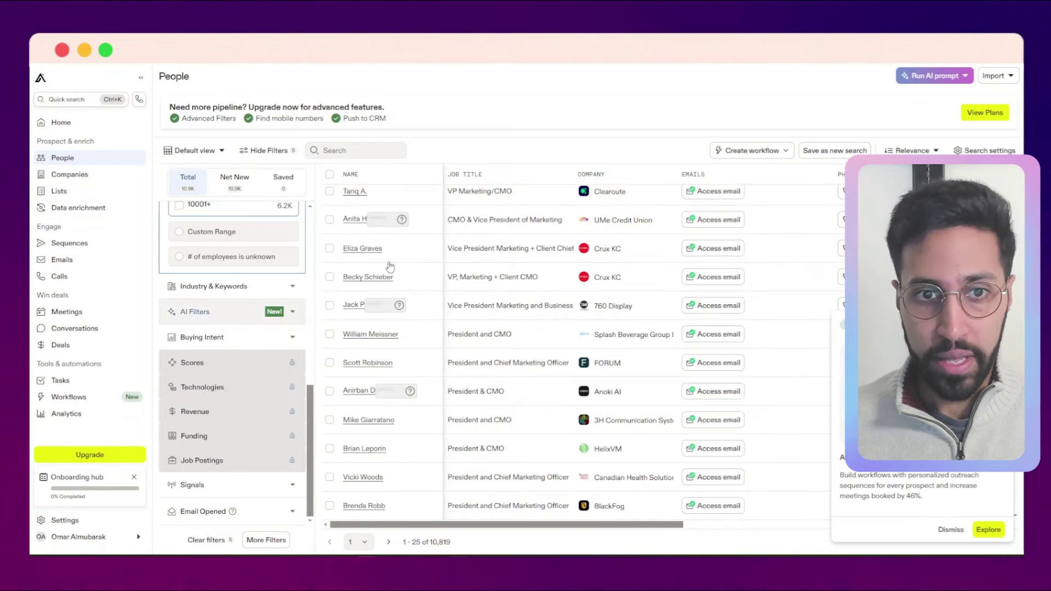
In Apollo's people search, review the applied filters for email status, job titles and number of employees
{"action": "scroll", "coordinate": [277, 321], "scroll_direction": "up", "scroll_amount": 3}
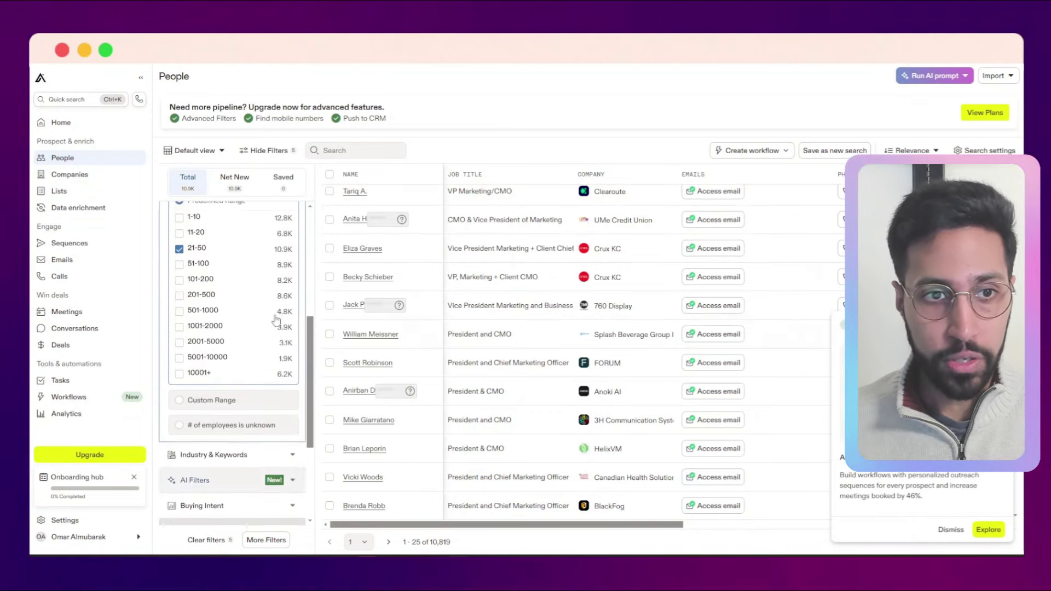
{"action": "scroll", "coordinate": [276, 321], "scroll_direction": "up", "scroll_amount": 5}
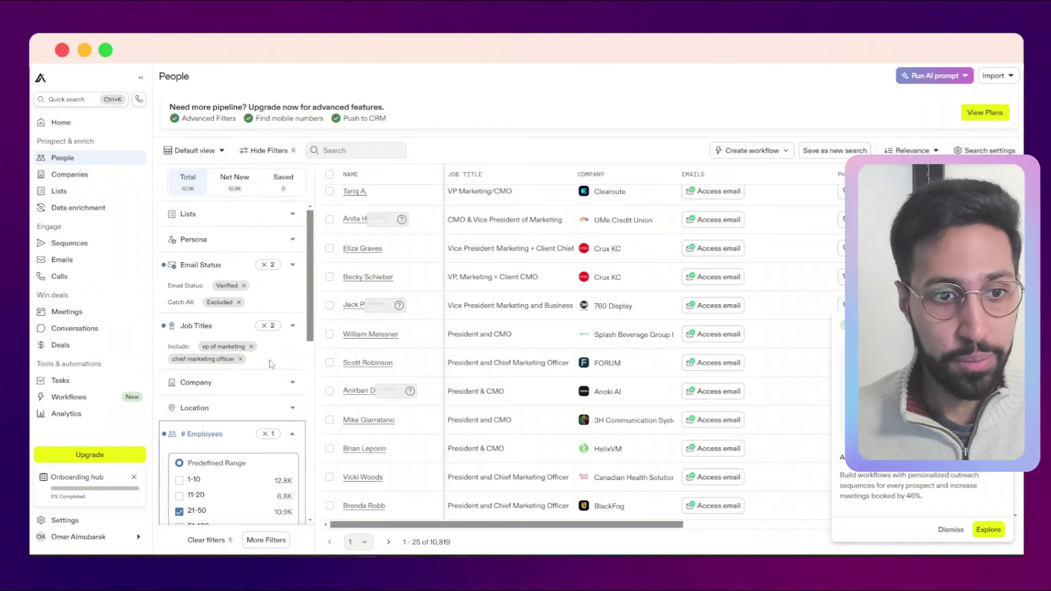
{"action": "scroll", "coordinate": [246, 356], "scroll_direction": "down", "scroll_amount": 4}
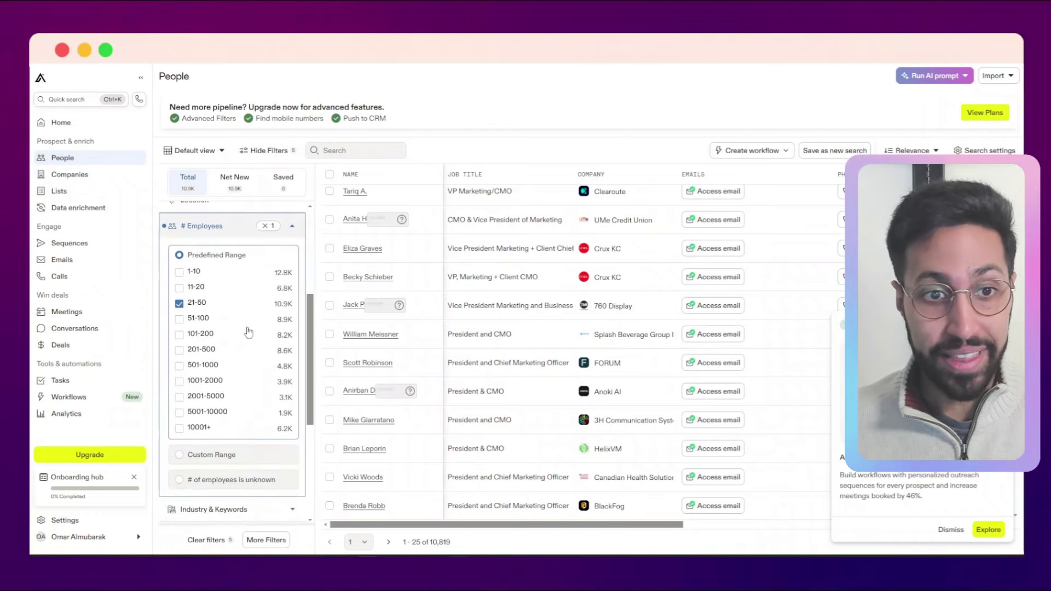
{"action": "scroll", "coordinate": [252, 339], "scroll_direction": "down", "scroll_amount": 3}
{"action": "scroll", "coordinate": [241, 427], "scroll_direction": "down", "scroll_amount": 3}
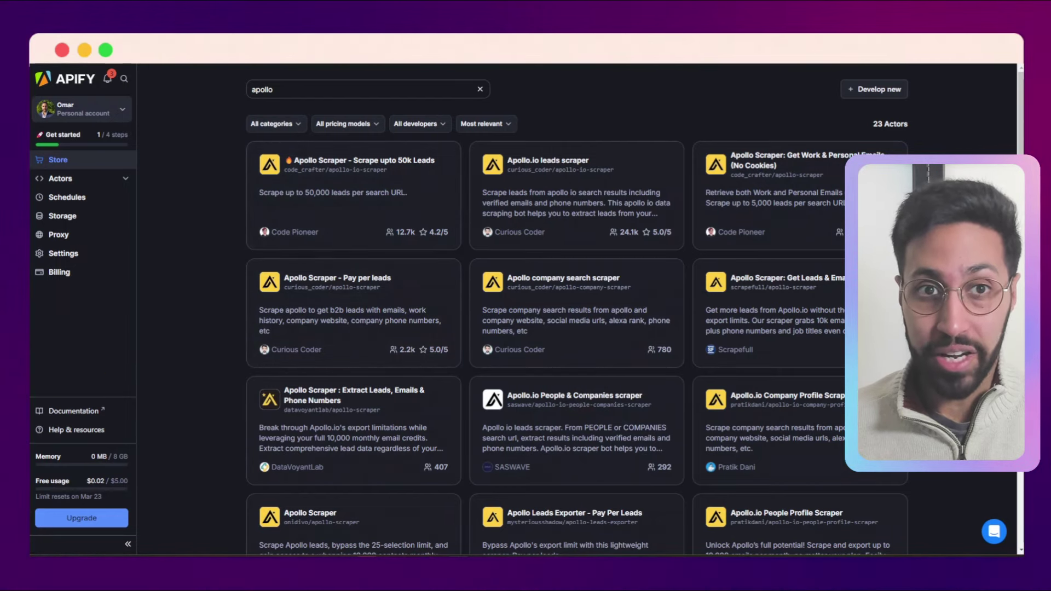
Examine the Apollo.io leads scraper on Apify and the contact pricing and getting-started information on ExportApollo.io
{"action": "key", "text": "ctrl+Tab"}
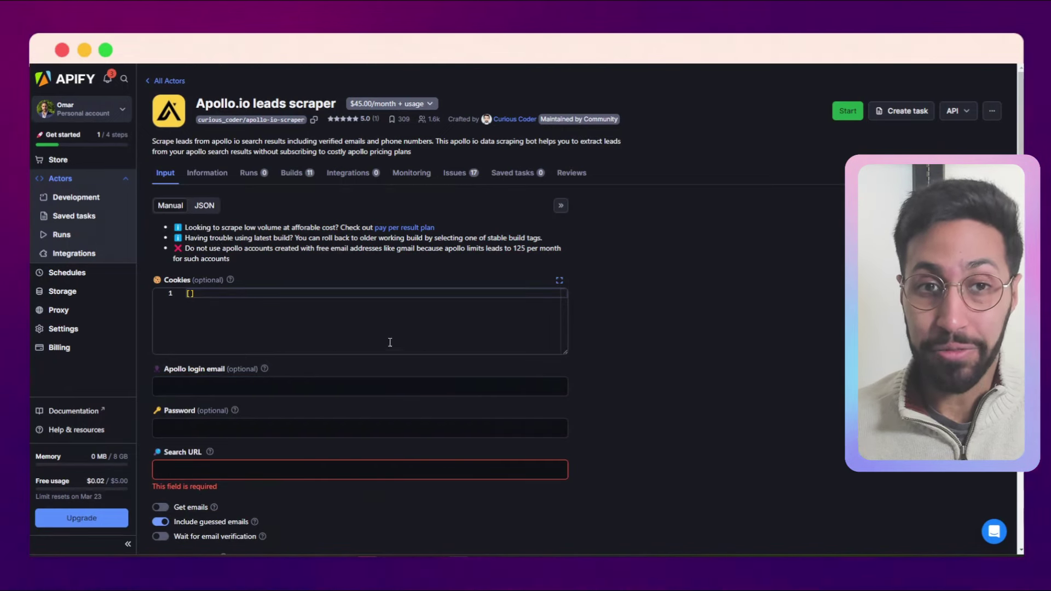
{"action": "left_click", "coordinate": [534, 381]}
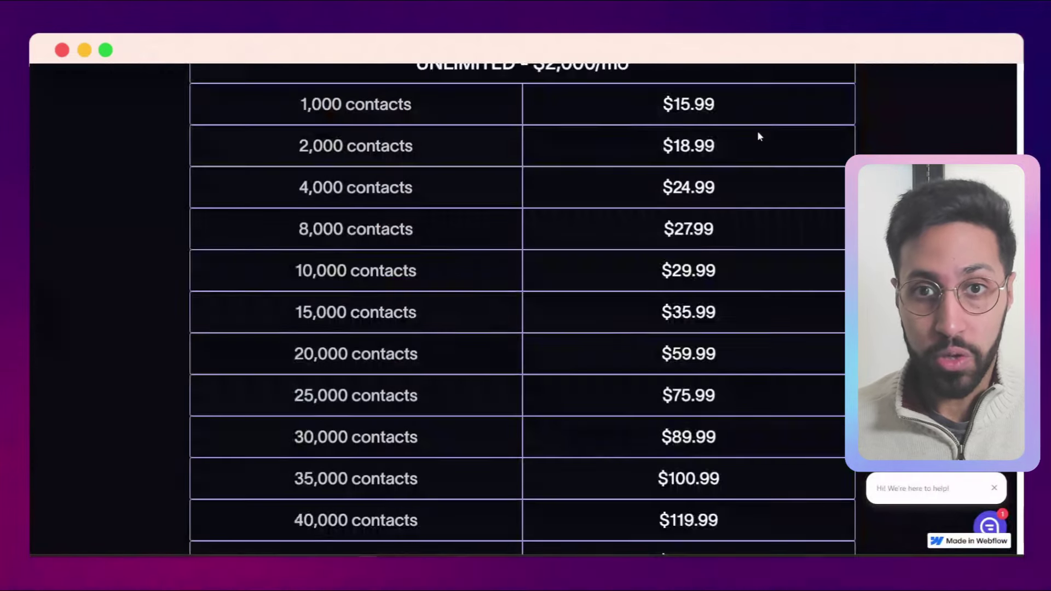
{"action": "scroll", "coordinate": [757, 130], "scroll_direction": "up", "scroll_amount": 12}
{"action": "scroll", "coordinate": [758, 130], "scroll_direction": "up", "scroll_amount": 10}
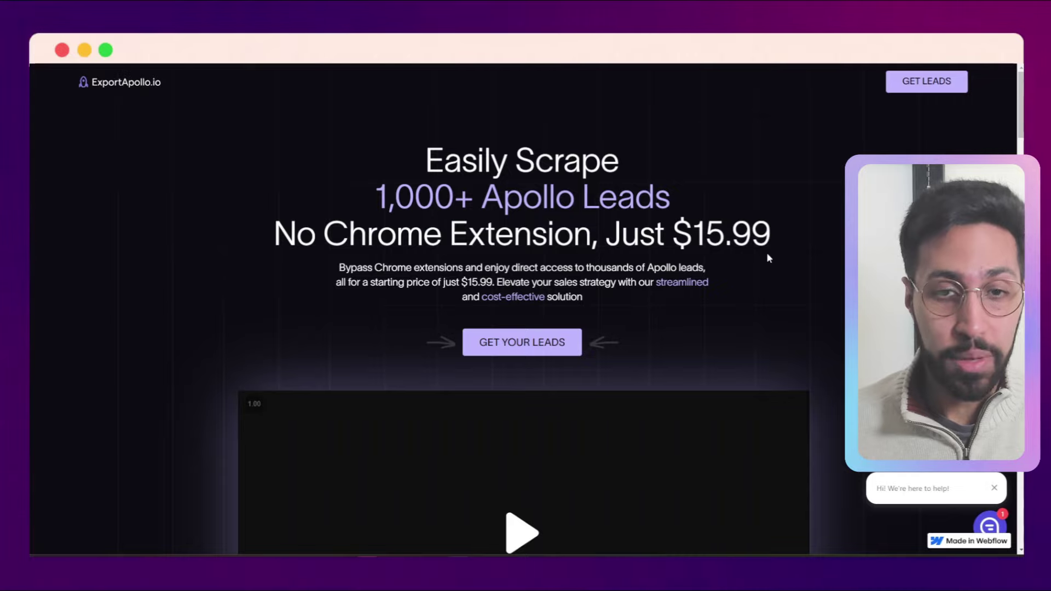
{"action": "scroll", "coordinate": [768, 255], "scroll_direction": "down", "scroll_amount": 15}
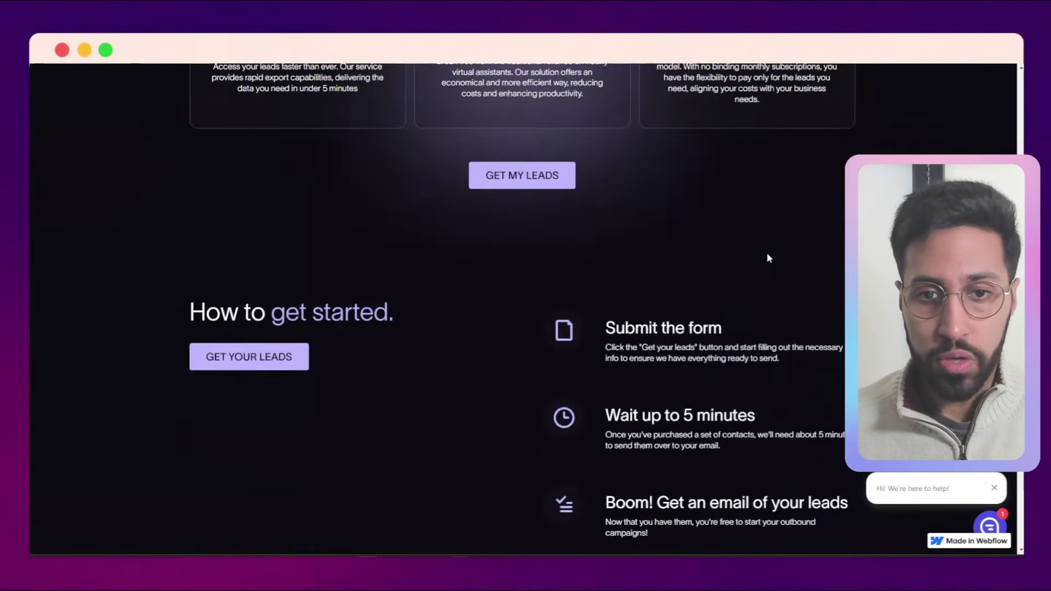
{"action": "scroll", "coordinate": [767, 257], "scroll_direction": "down", "scroll_amount": 10}
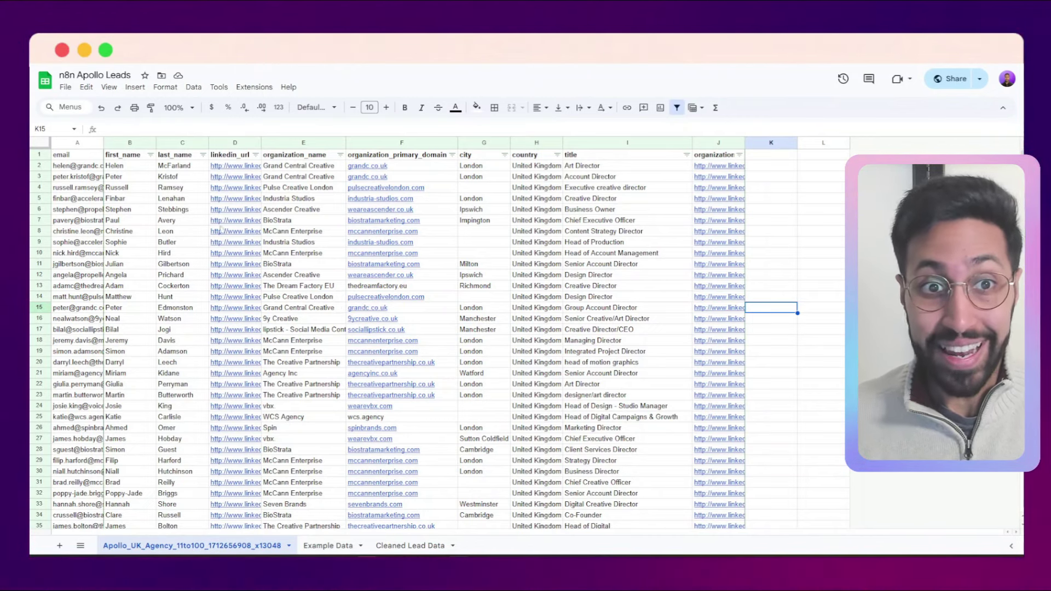
In the n8n Apollo Leads spreadsheet, examine the raw agency leads and the Example Data sheet for empty cells
{"action": "mouse_move", "coordinate": [239, 211]}
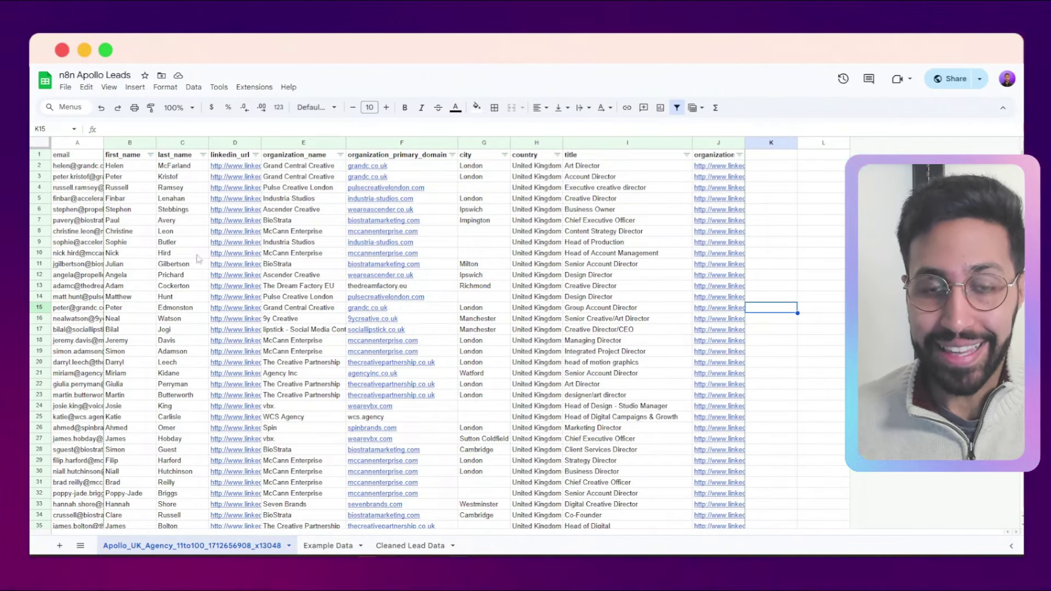
{"action": "left_click", "coordinate": [330, 547]}
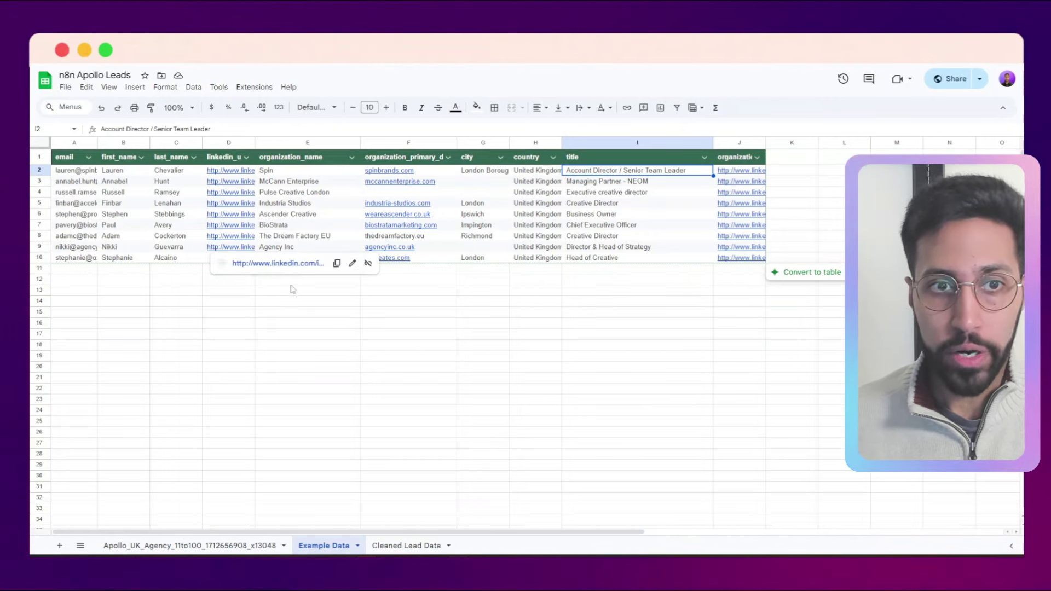
{"action": "left_click", "coordinate": [464, 367]}
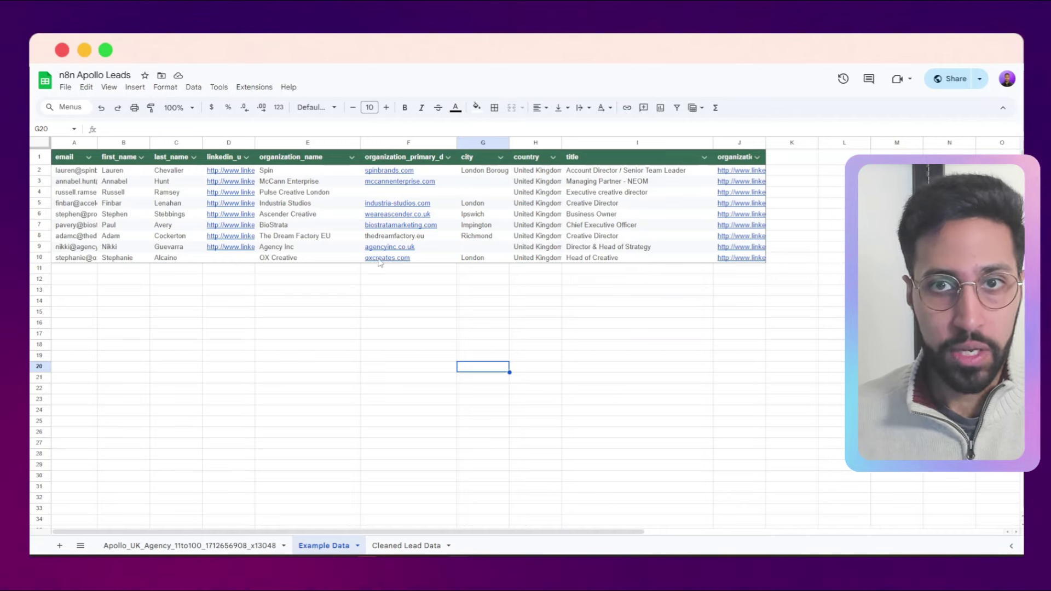
{"action": "mouse_move", "coordinate": [366, 257]}
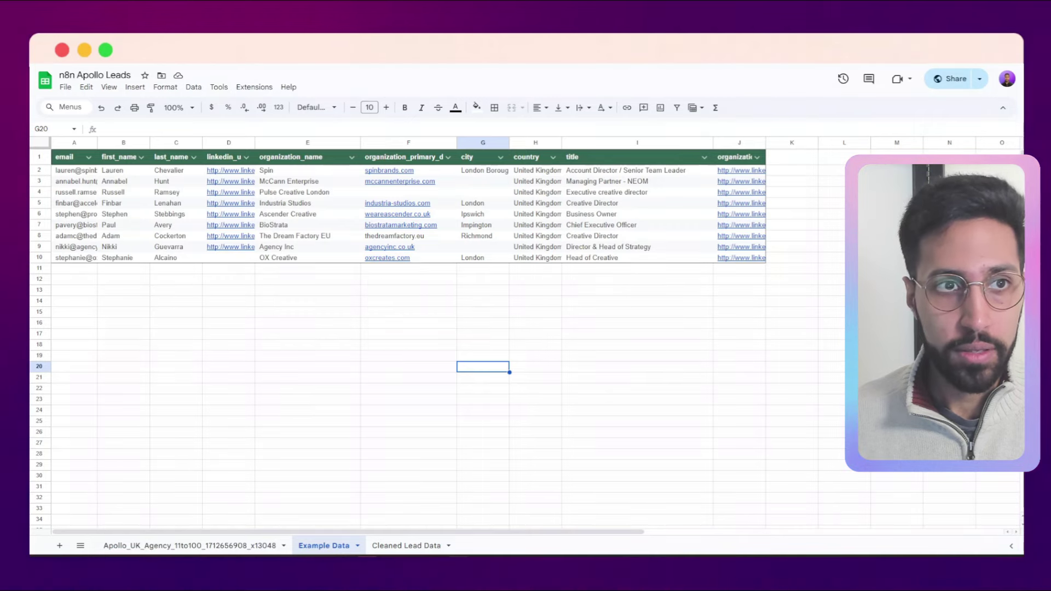
Switch to the Apollo Leads Data Cleaner workflow in n8n and inspect the Apollo Lead Data node's source sheet and output
{"action": "left_click", "coordinate": [132, 55]}
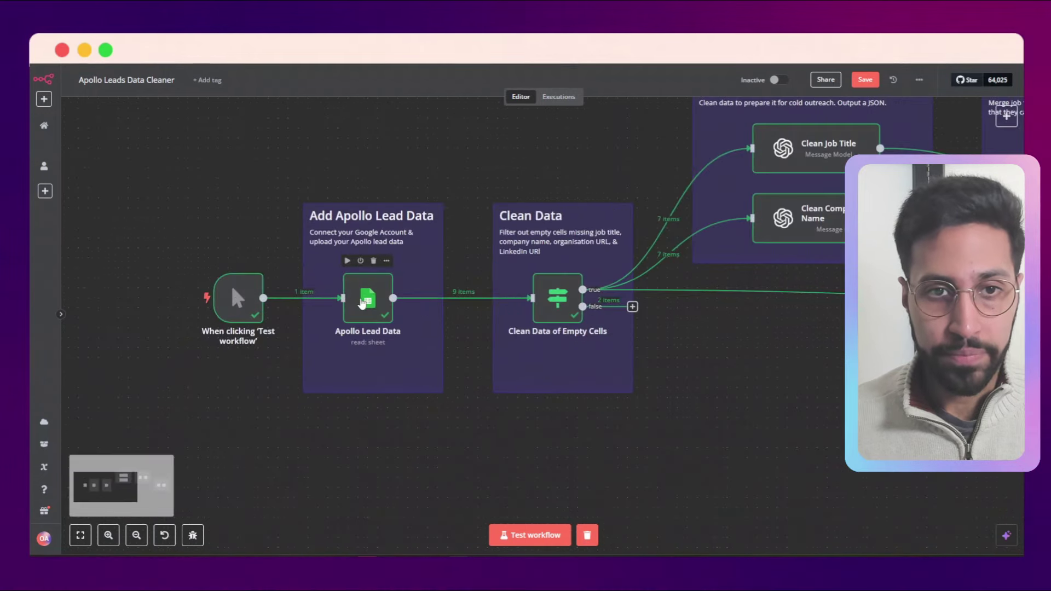
{"action": "scroll", "coordinate": [362, 304], "scroll_direction": "right", "scroll_amount": 1}
{"action": "scroll", "coordinate": [362, 304], "scroll_direction": "up", "scroll_amount": 2}
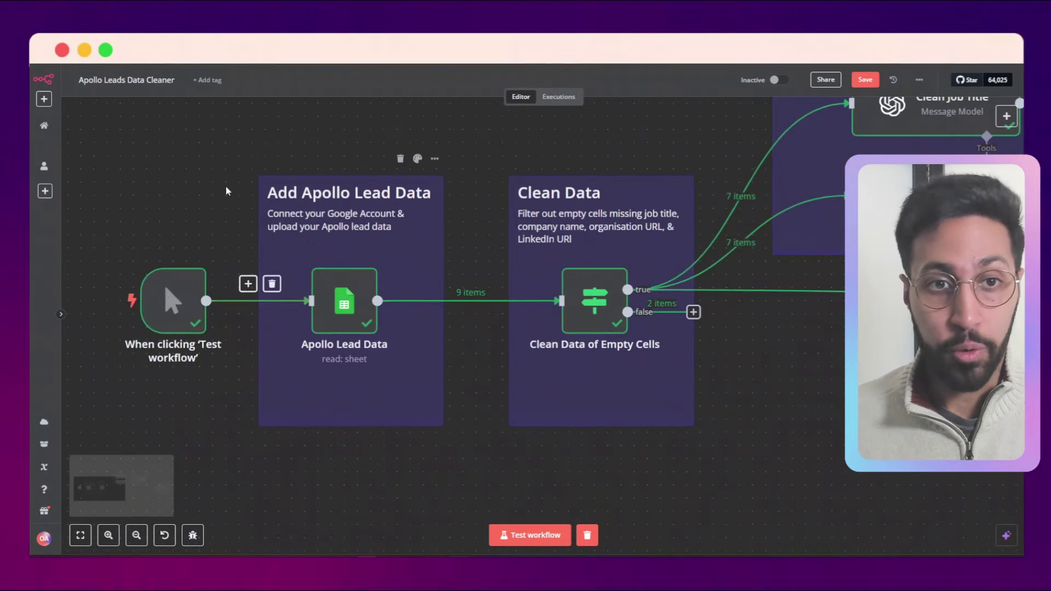
{"action": "left_click", "coordinate": [346, 317]}
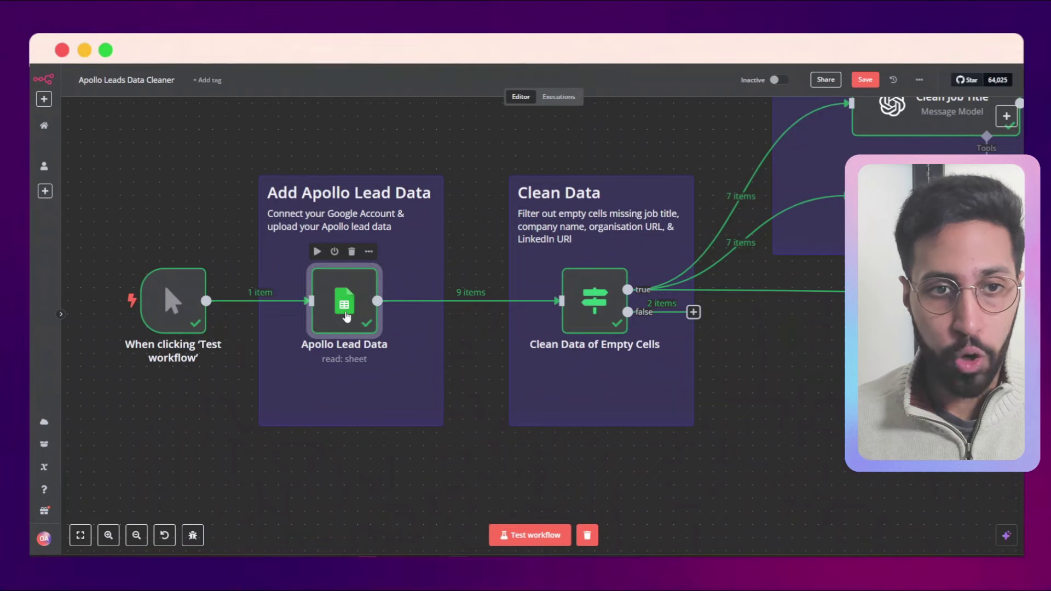
{"action": "double_click", "coordinate": [346, 316]}
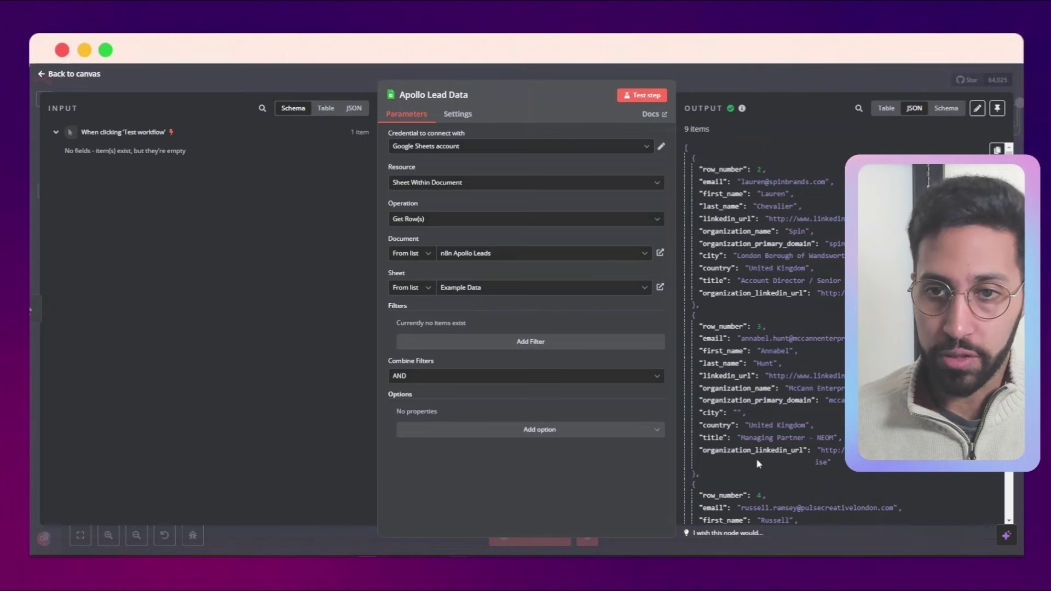
{"action": "left_click", "coordinate": [473, 69]}
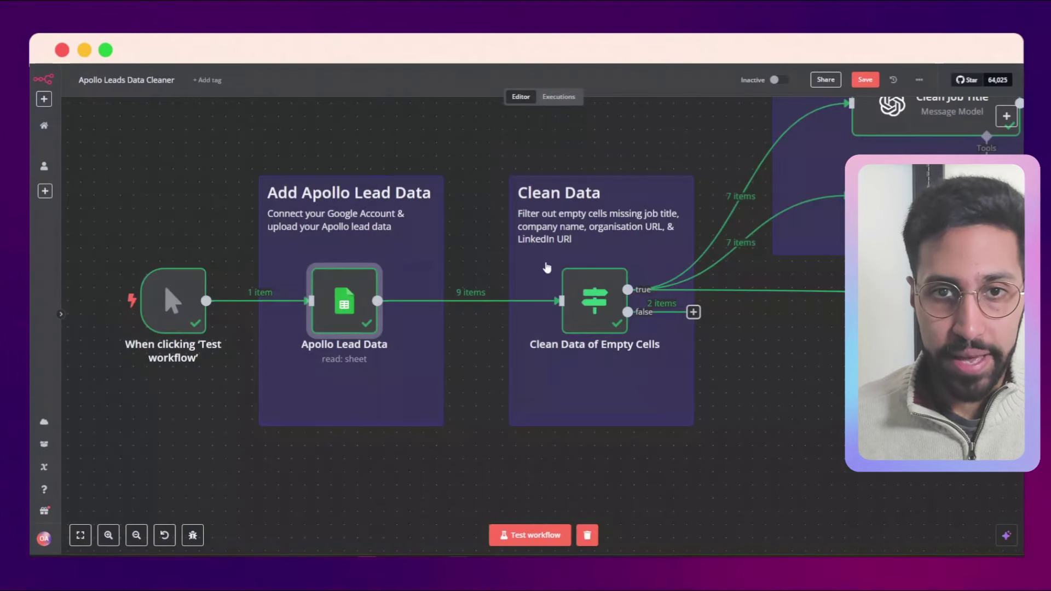
Inspect the "is not empty" conditions of the Clean Data of Empty Cells node, then return to the canvas
{"action": "left_click", "coordinate": [596, 303]}
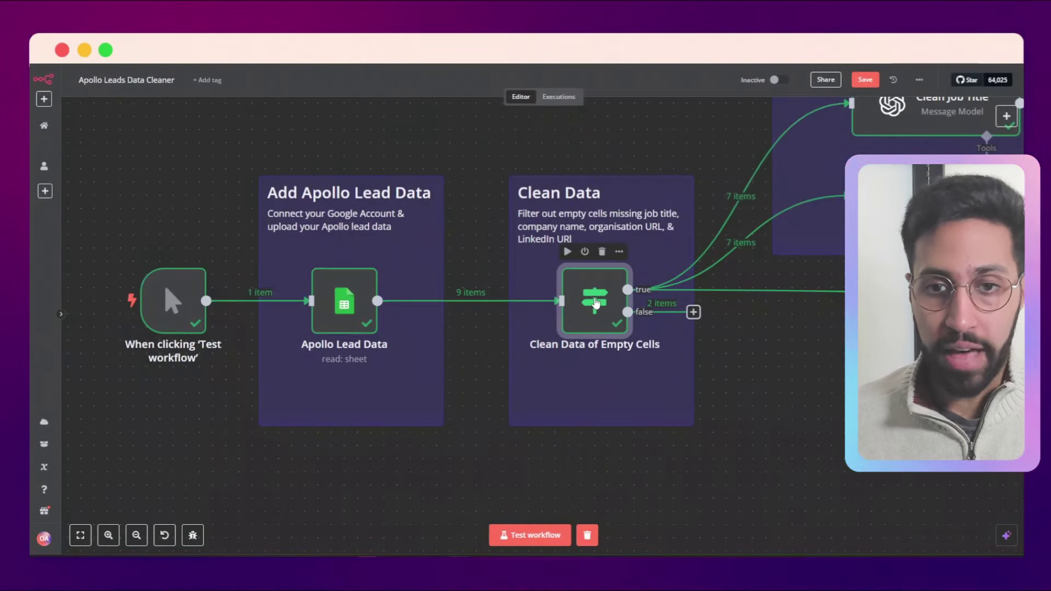
{"action": "double_click", "coordinate": [596, 302]}
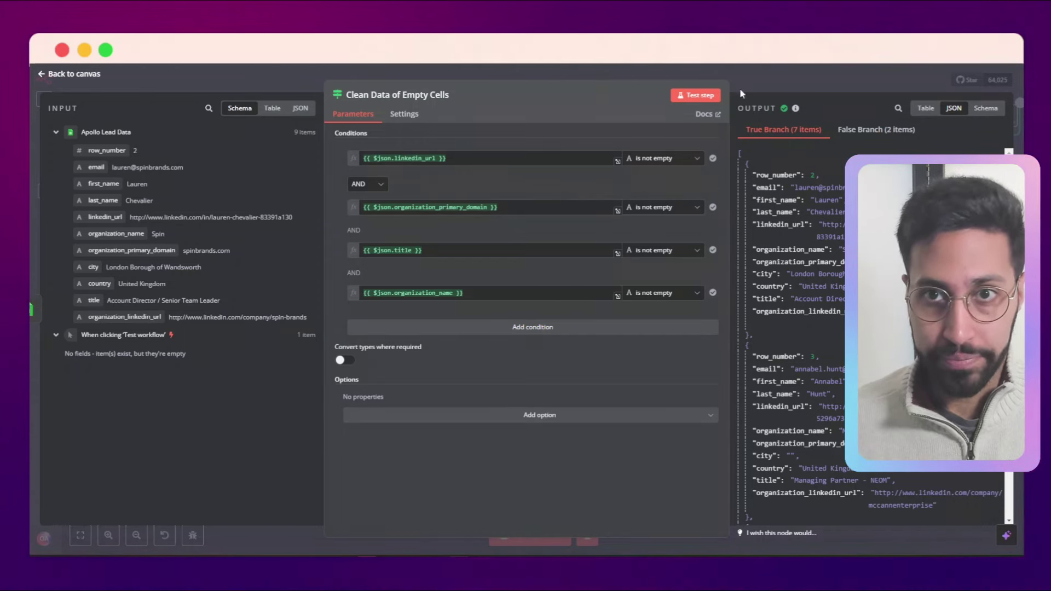
{"action": "left_click", "coordinate": [717, 70]}
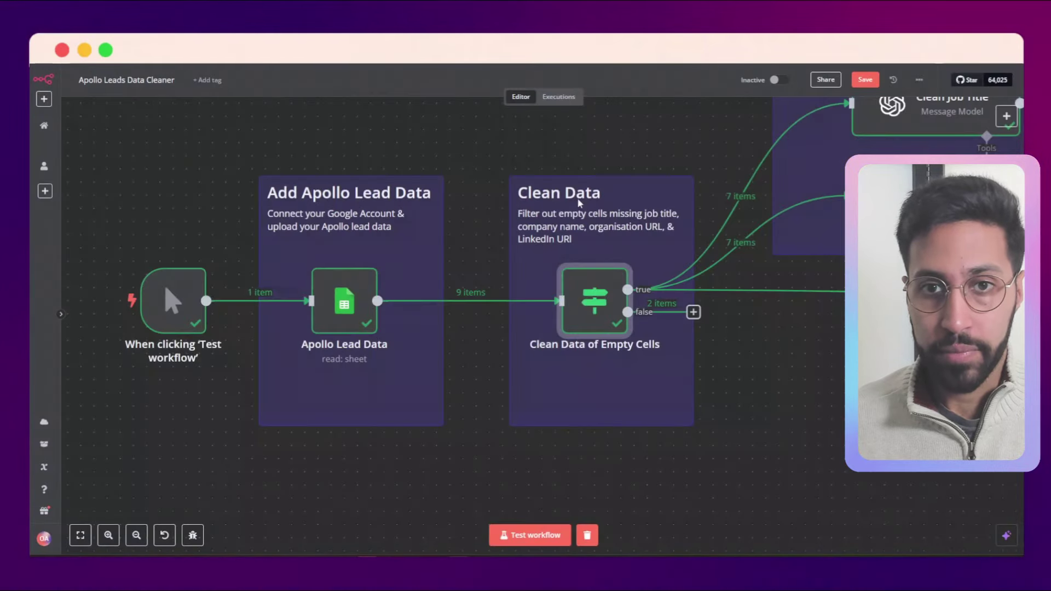
Examine the Clean Job Title node's model settings and full prompt expression, including its inputs and JSON response format
{"action": "scroll", "coordinate": [577, 309], "scroll_direction": "right", "scroll_amount": 5}
{"action": "scroll", "coordinate": [577, 308], "scroll_direction": "up", "scroll_amount": 2}
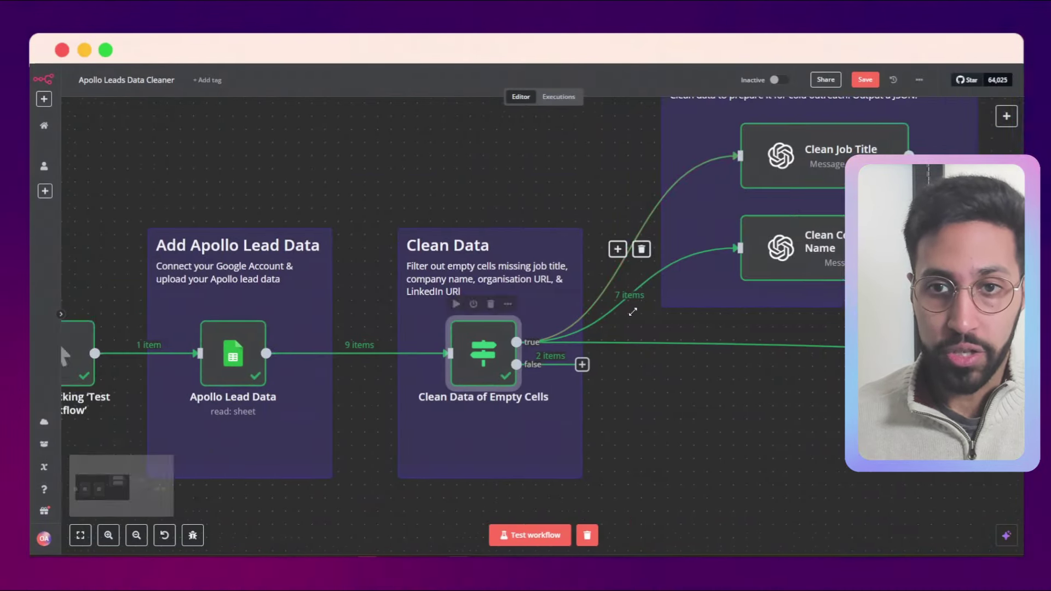
{"action": "scroll", "coordinate": [483, 365], "scroll_direction": "right", "scroll_amount": 5}
{"action": "scroll", "coordinate": [483, 365], "scroll_direction": "up", "scroll_amount": 2}
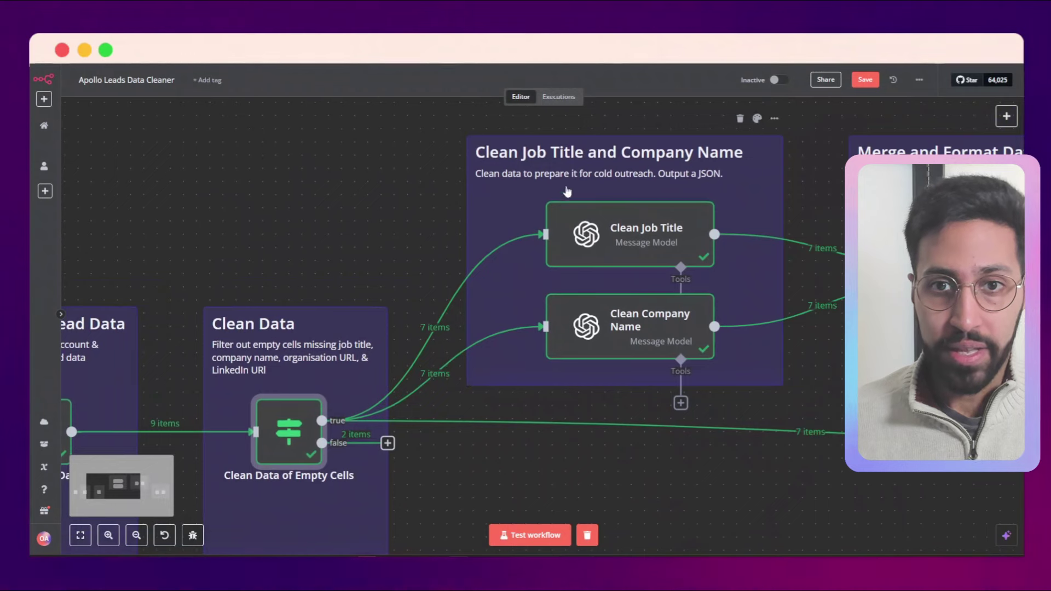
{"action": "mouse_move", "coordinate": [657, 218]}
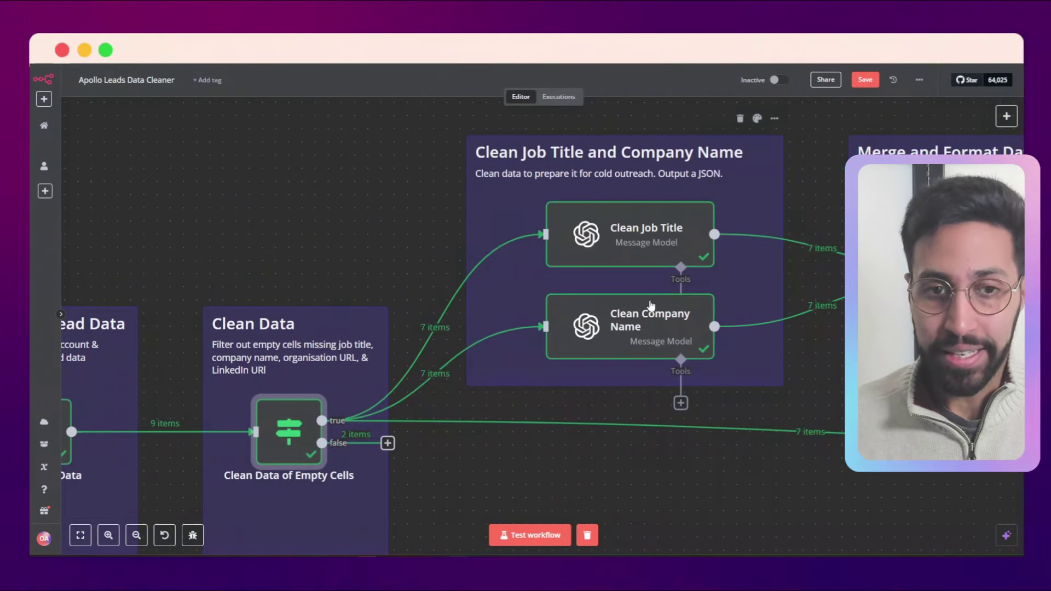
{"action": "left_click", "coordinate": [622, 246]}
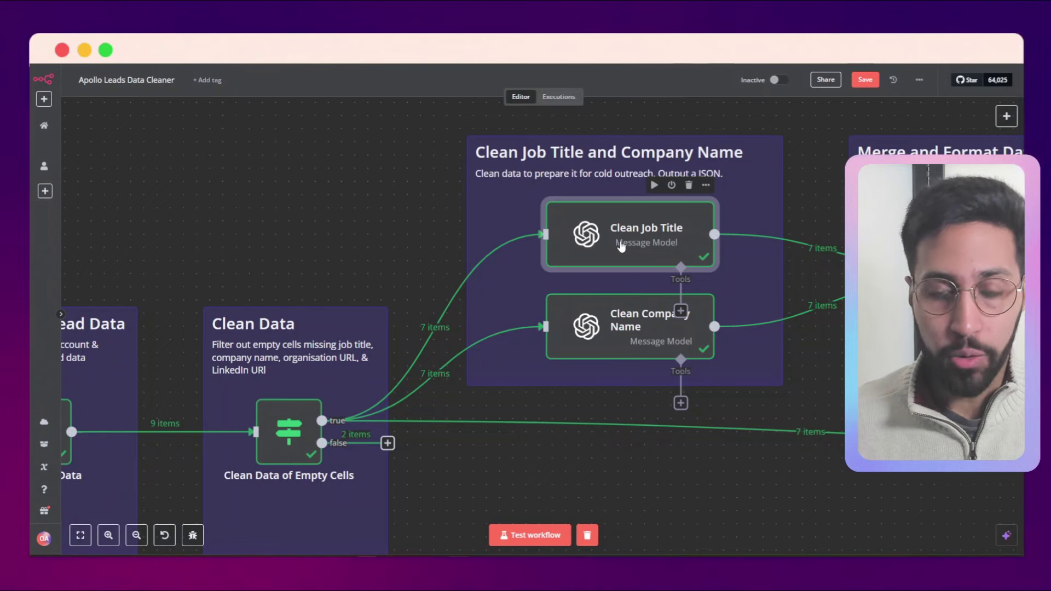
{"action": "double_click", "coordinate": [622, 247]}
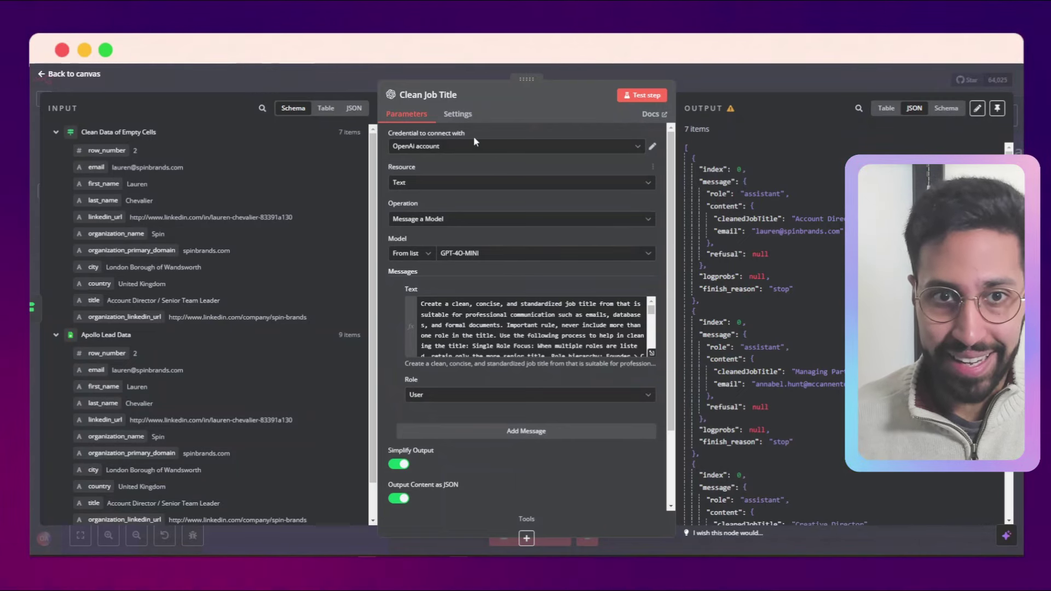
{"action": "left_click", "coordinate": [651, 354]}
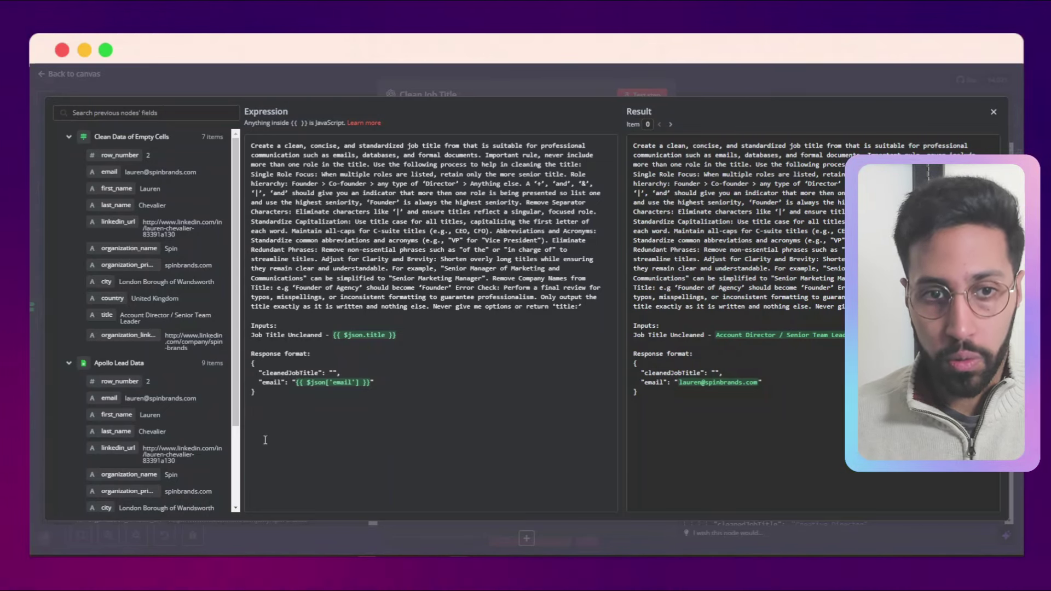
{"action": "left_click", "coordinate": [560, 82]}
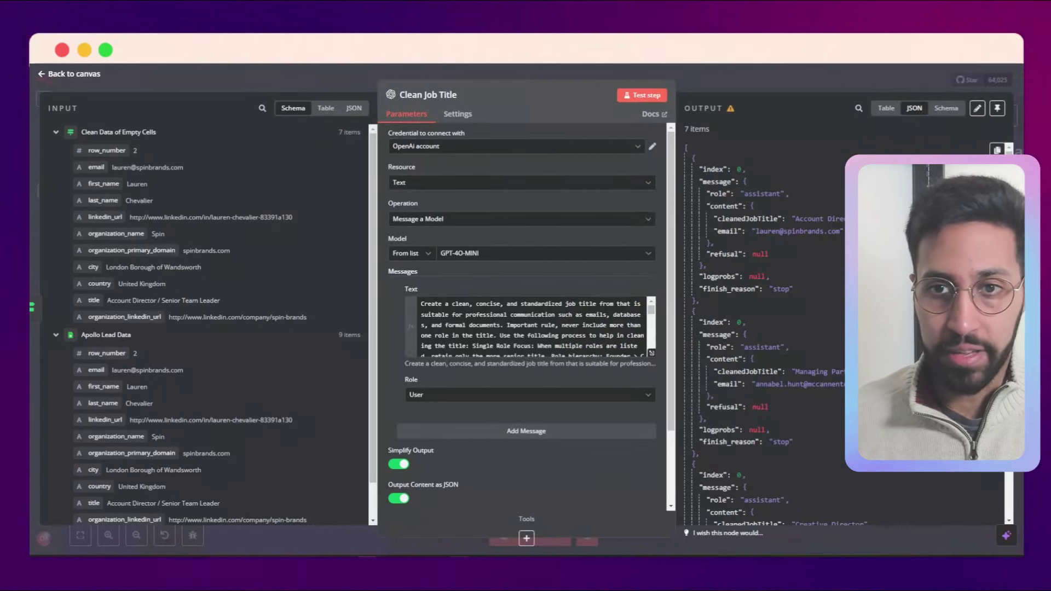
{"action": "left_click", "coordinate": [718, 67]}
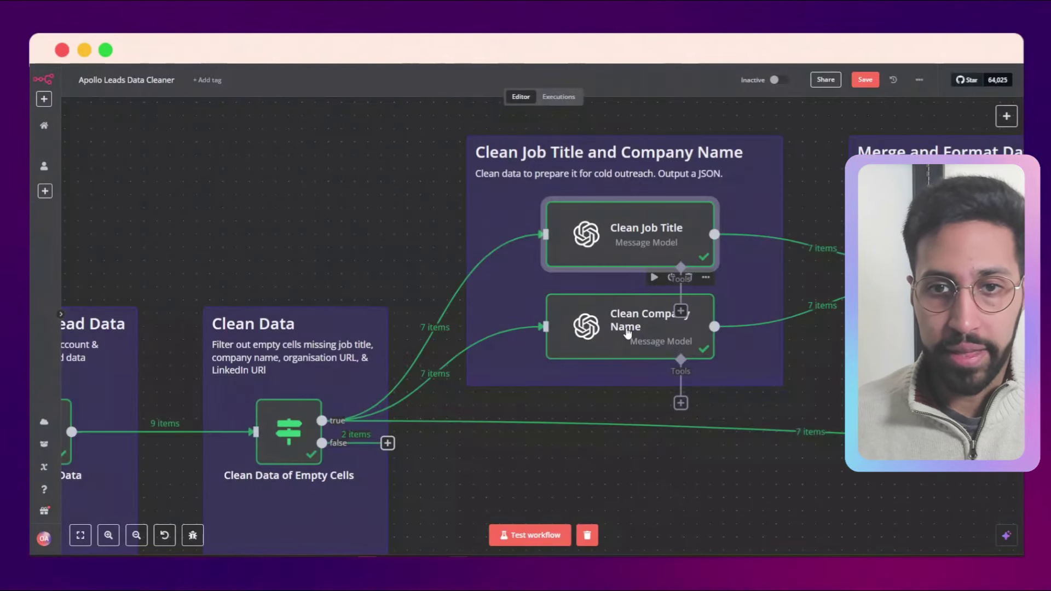
Inspect the Clean Company Name node's model, prompt and output, and return to the canvas
{"action": "double_click", "coordinate": [626, 329]}
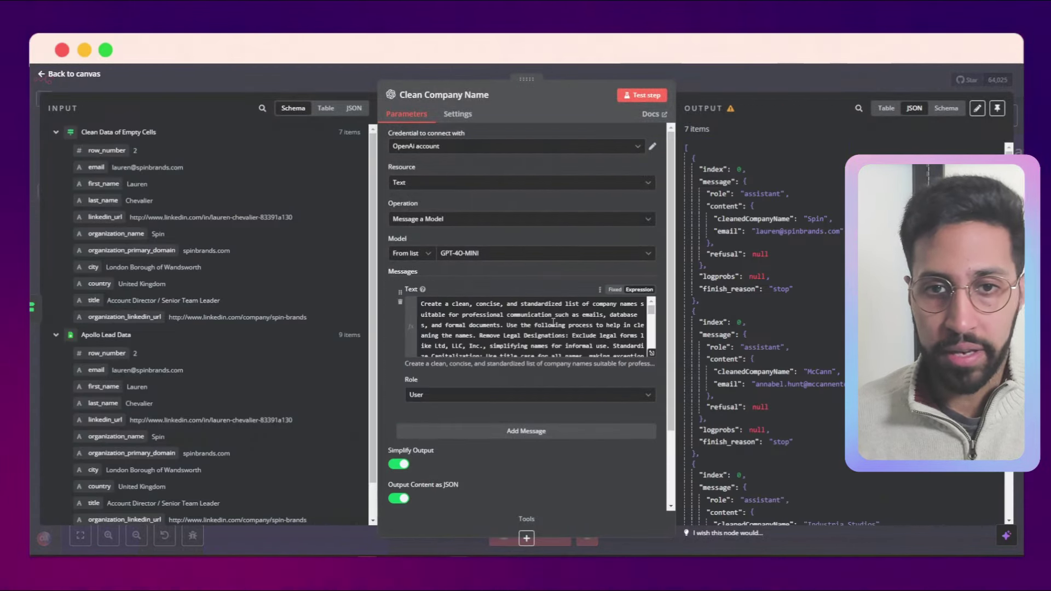
{"action": "left_click", "coordinate": [593, 69]}
Open the Merge Job Title & Company Name node and examine its combine mode, matching fields and merged output
{"action": "left_click_drag", "start_coordinate": [732, 423], "coordinate": [385, 429]}
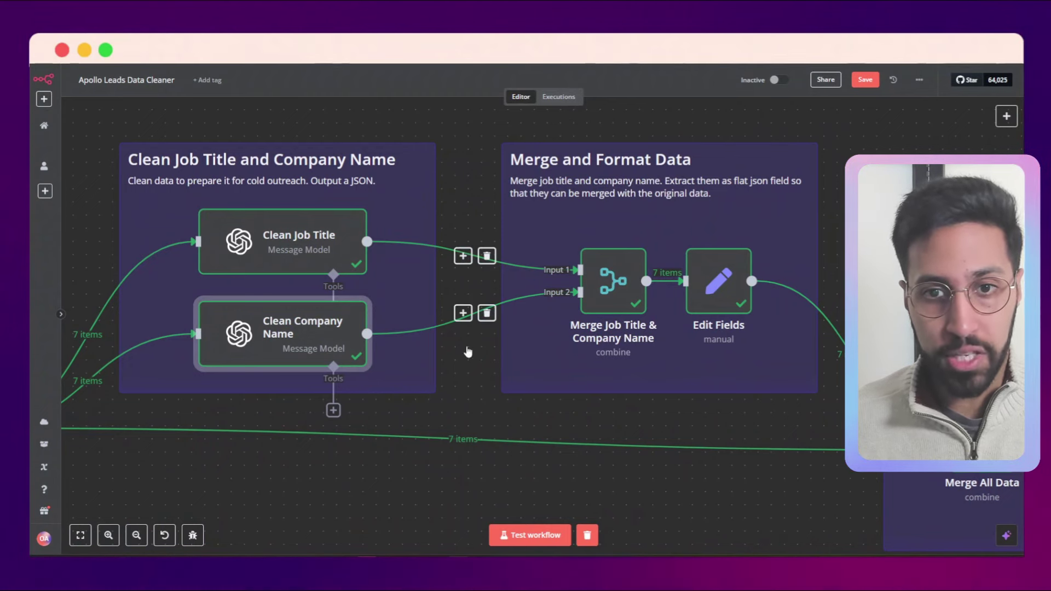
{"action": "left_click", "coordinate": [606, 290]}
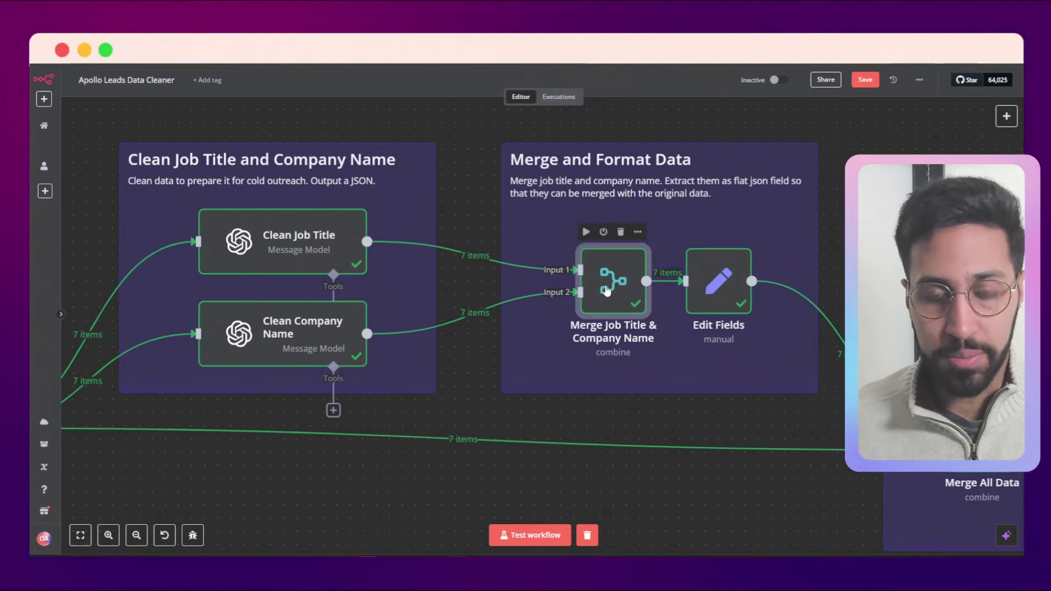
{"action": "double_click", "coordinate": [606, 287]}
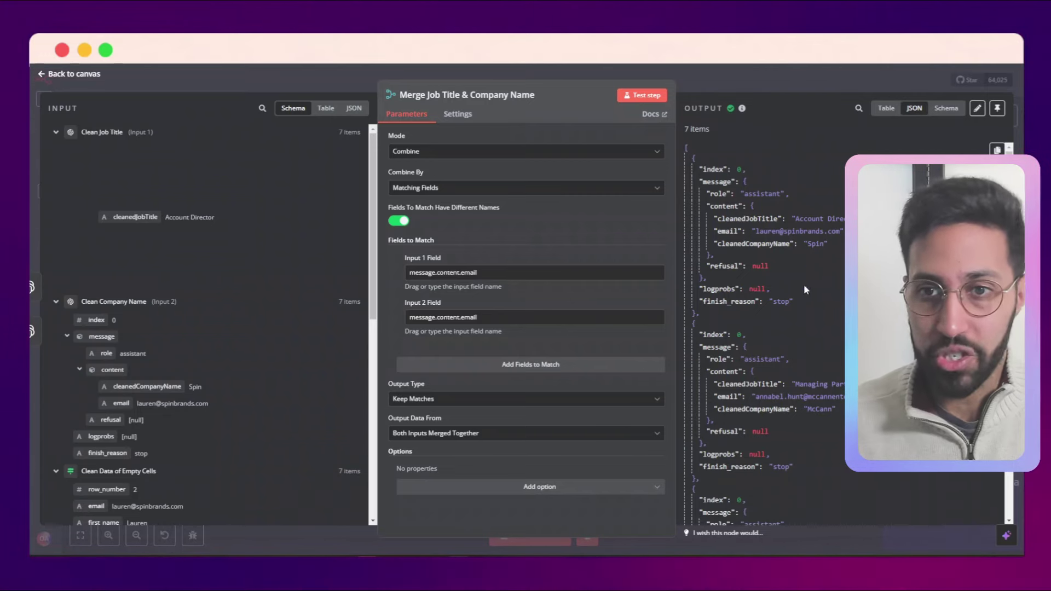
Open the Edit Fields node and examine its manual mapping of CleanedJobTitle, email and CleanedCompanyName and its output, then return to the canvas
{"action": "left_click", "coordinate": [764, 84]}
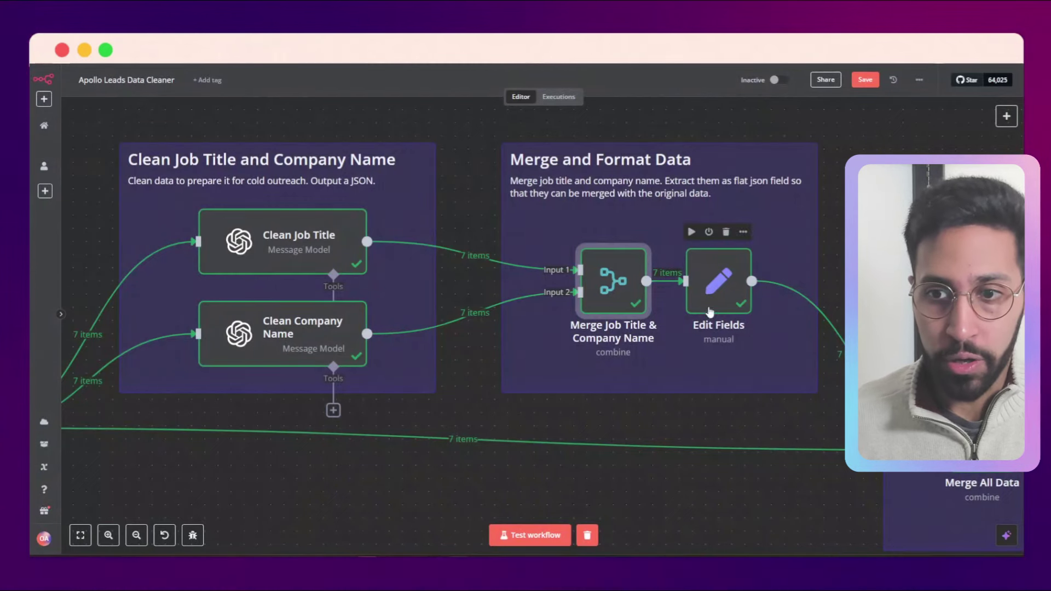
{"action": "scroll", "coordinate": [711, 388], "scroll_direction": "right", "scroll_amount": 7}
{"action": "scroll", "coordinate": [712, 387], "scroll_direction": "down", "scroll_amount": 4}
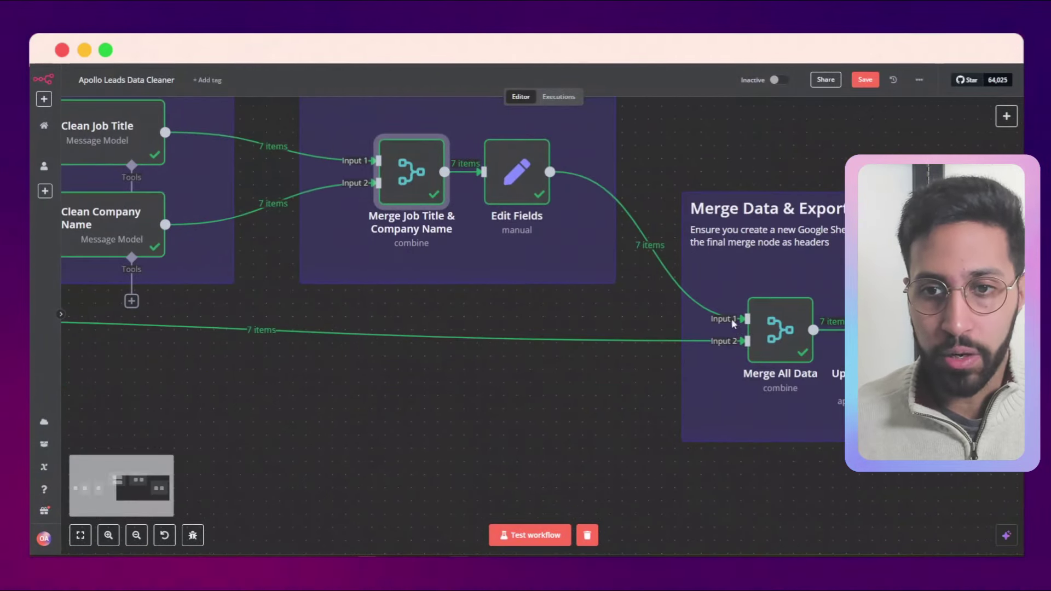
{"action": "left_click", "coordinate": [525, 187]}
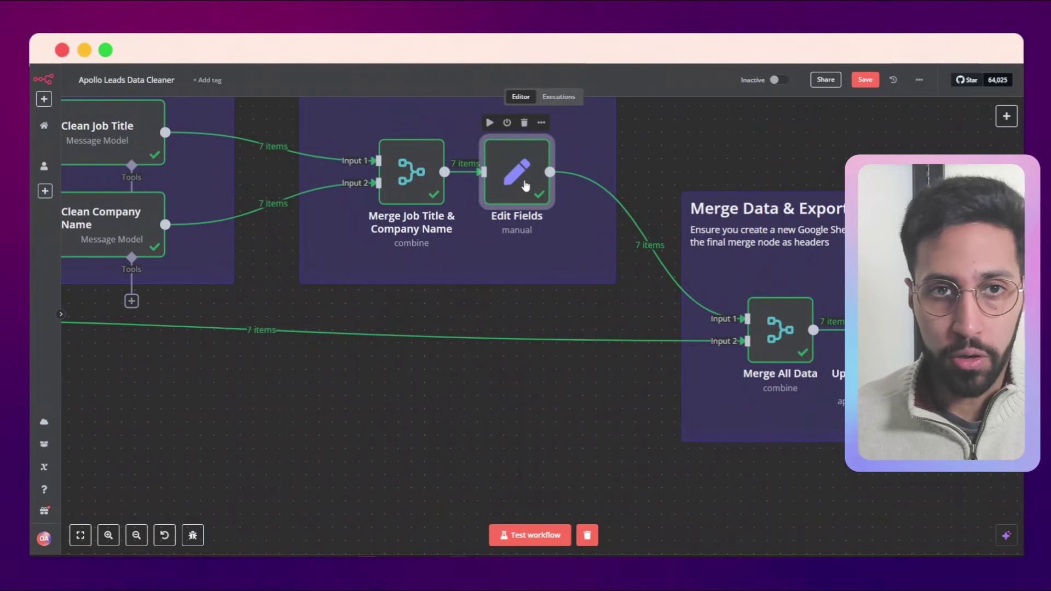
{"action": "double_click", "coordinate": [524, 186]}
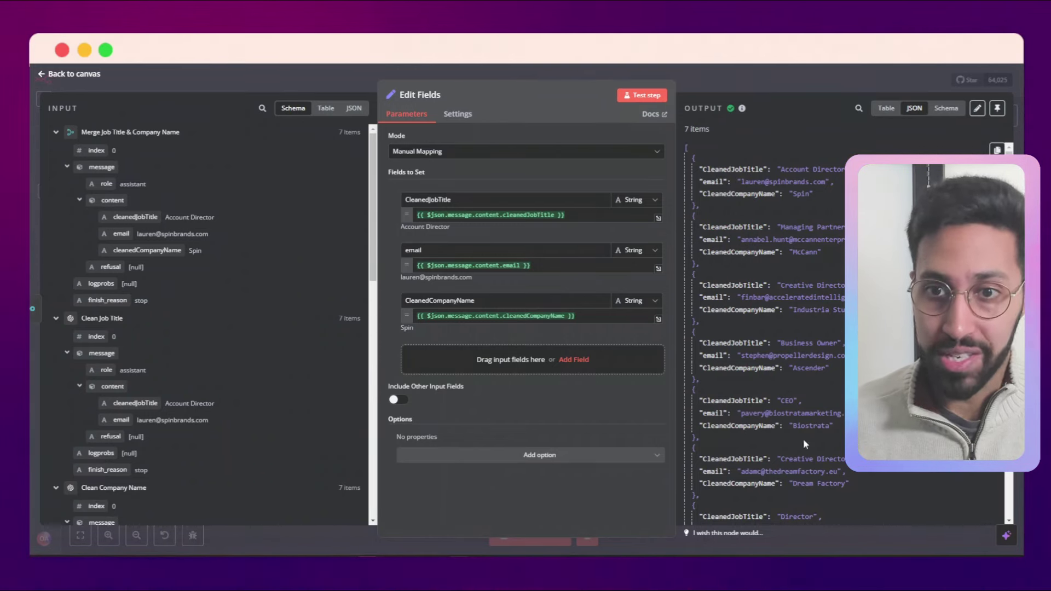
{"action": "left_click", "coordinate": [776, 78]}
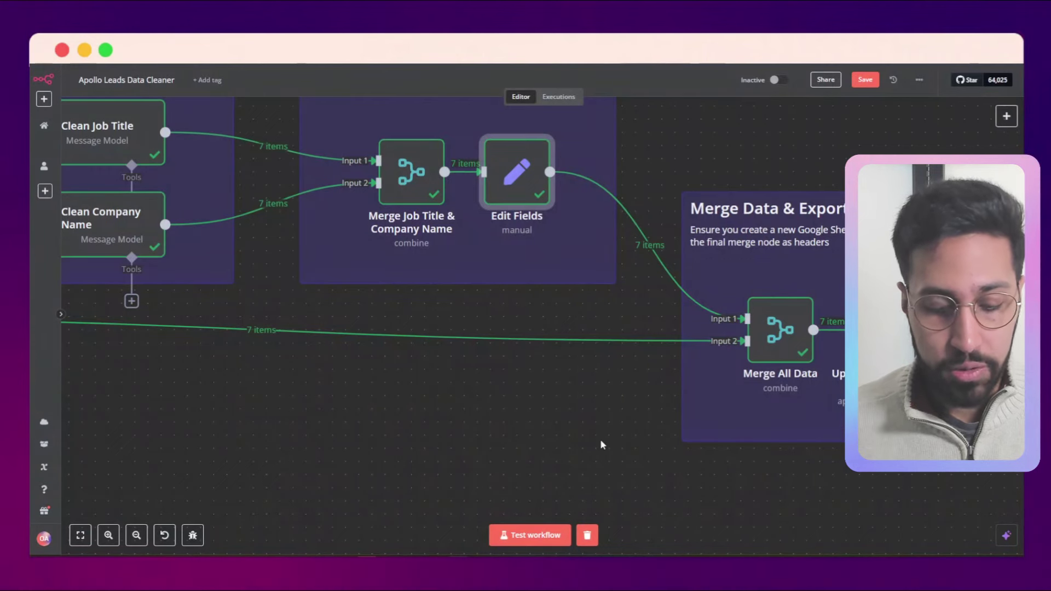
Trace the branches leading into the Merge All Data node, examine its combine settings, matching field and merged output, and close it
{"action": "scroll", "coordinate": [600, 441], "scroll_direction": "down", "scroll_amount": 5}
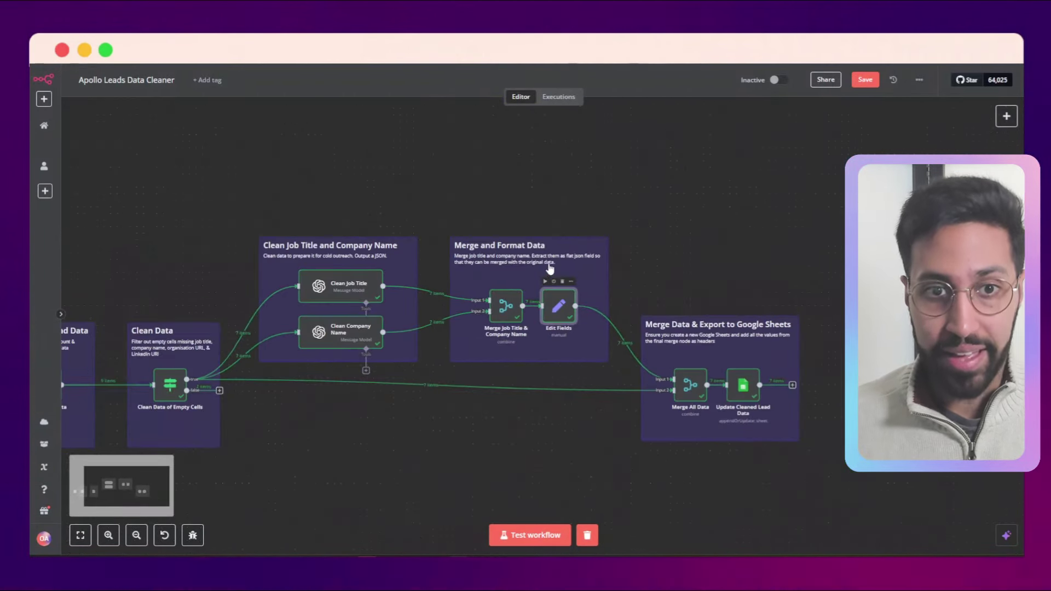
{"action": "left_click_drag", "start_coordinate": [509, 427], "coordinate": [600, 385]}
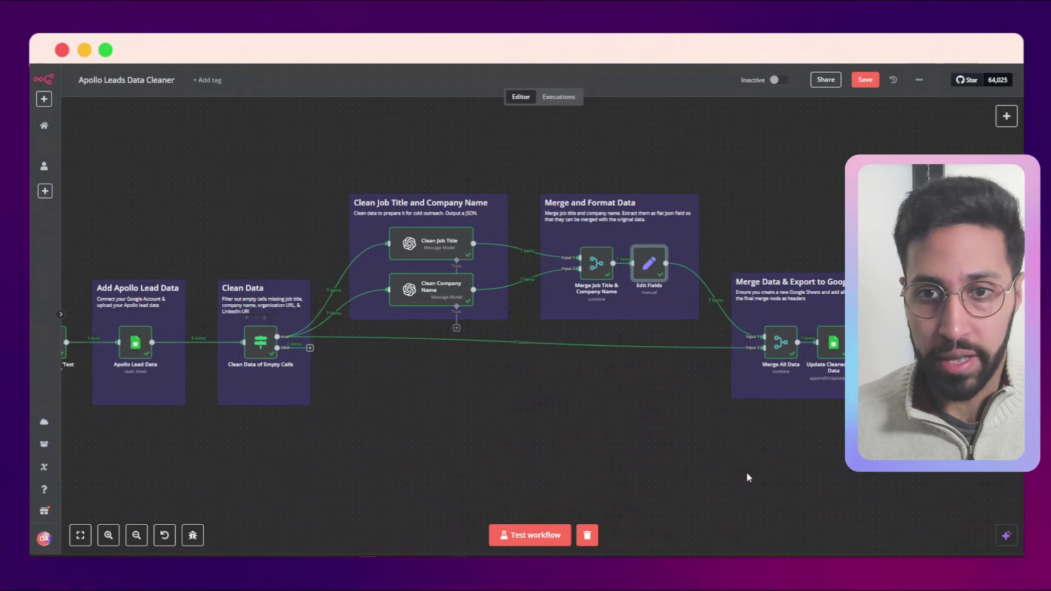
{"action": "scroll", "coordinate": [606, 451], "scroll_direction": "right", "scroll_amount": 2}
{"action": "scroll", "coordinate": [660, 371], "scroll_direction": "up", "scroll_amount": 5}
{"action": "scroll", "coordinate": [661, 377], "scroll_direction": "up", "scroll_amount": 2}
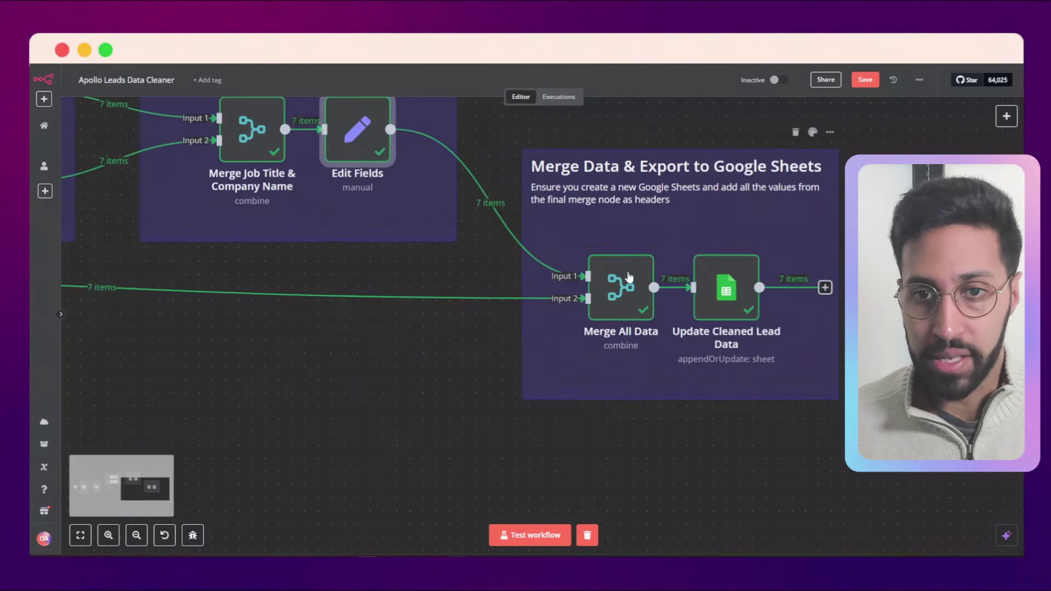
{"action": "left_click", "coordinate": [623, 302]}
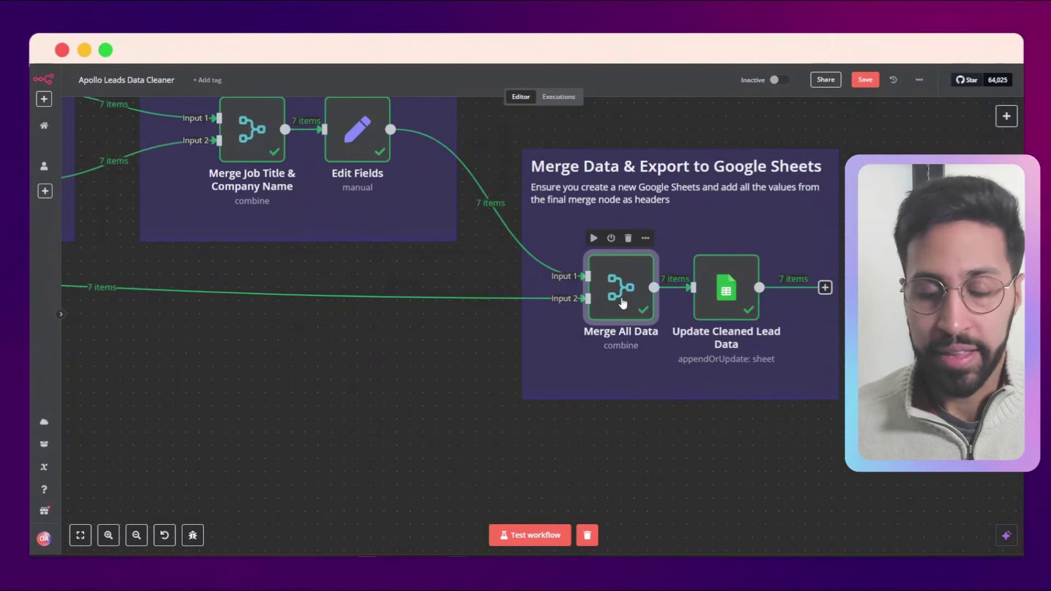
{"action": "double_click", "coordinate": [623, 303]}
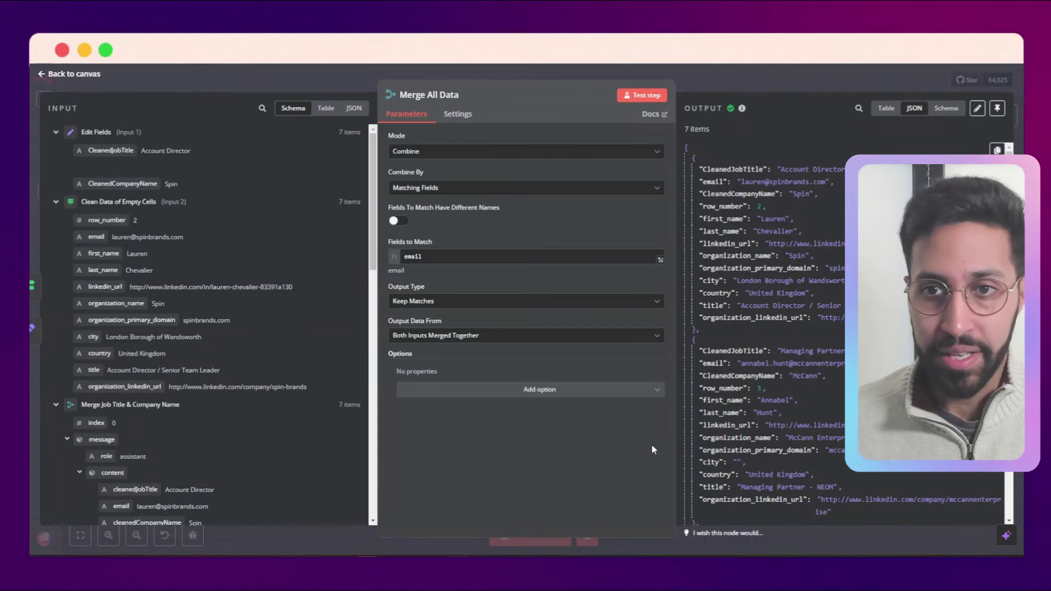
{"action": "left_click", "coordinate": [778, 76]}
Examine the Update Cleaned Lead Data node's append-or-update settings and mapped values alongside the Cleaned Lead Data sheet in Google Sheets
{"action": "left_click", "coordinate": [737, 299]}
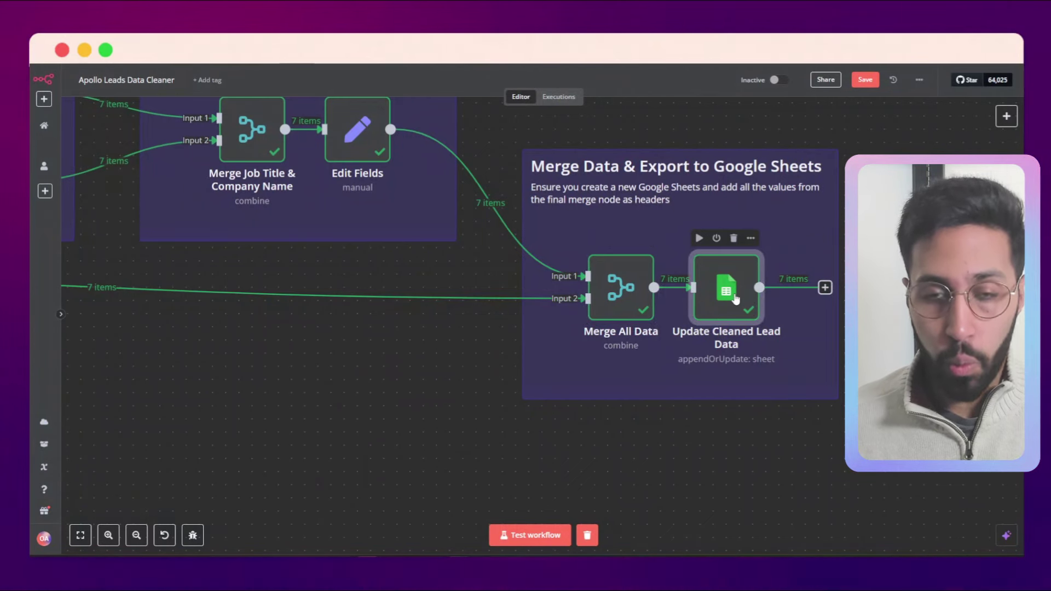
{"action": "double_click", "coordinate": [735, 298]}
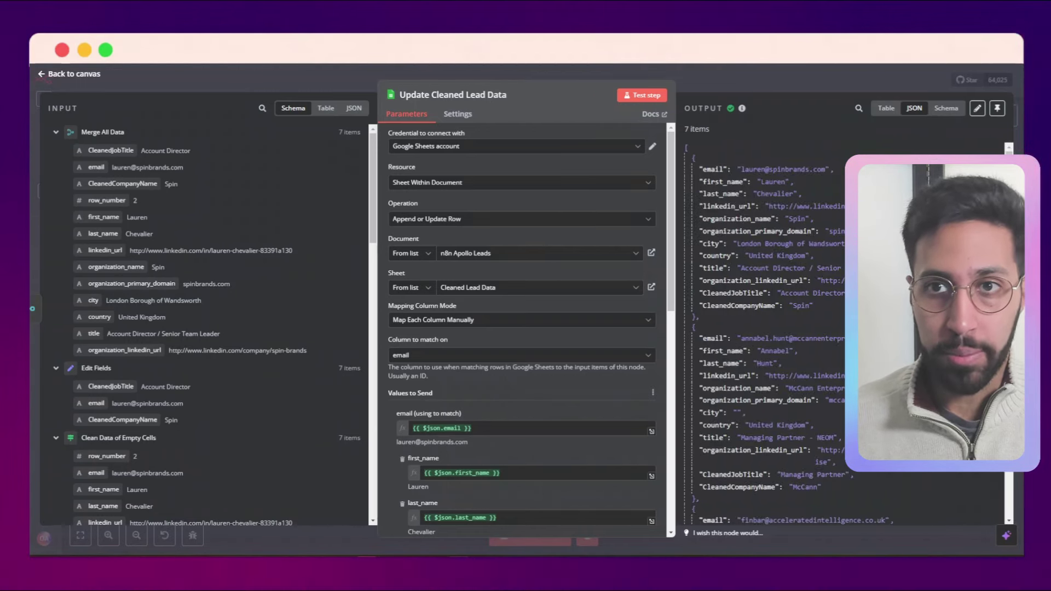
{"action": "left_click", "coordinate": [772, 64]}
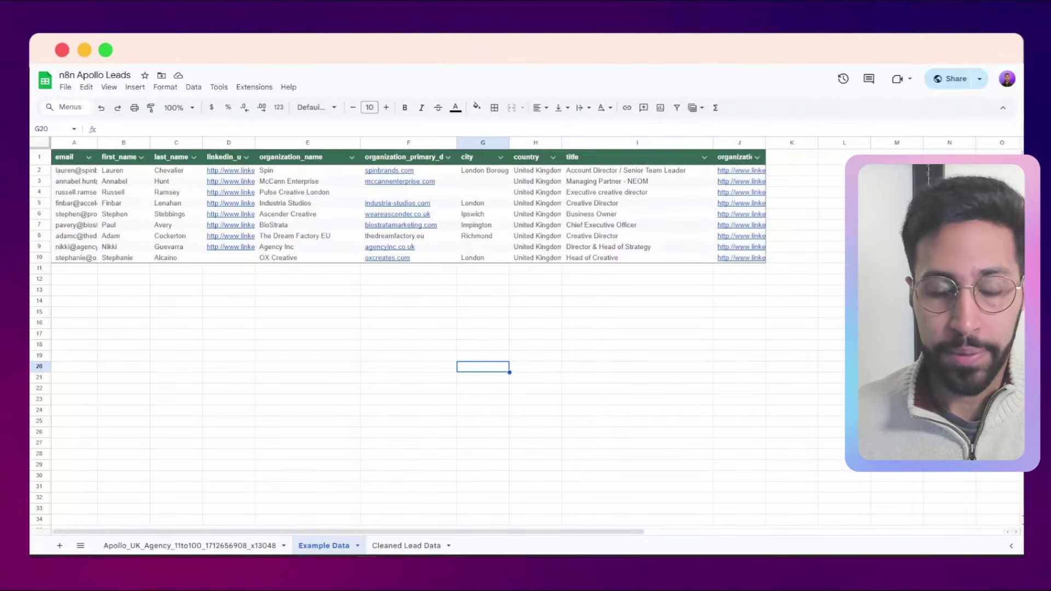
{"action": "left_click", "coordinate": [406, 546]}
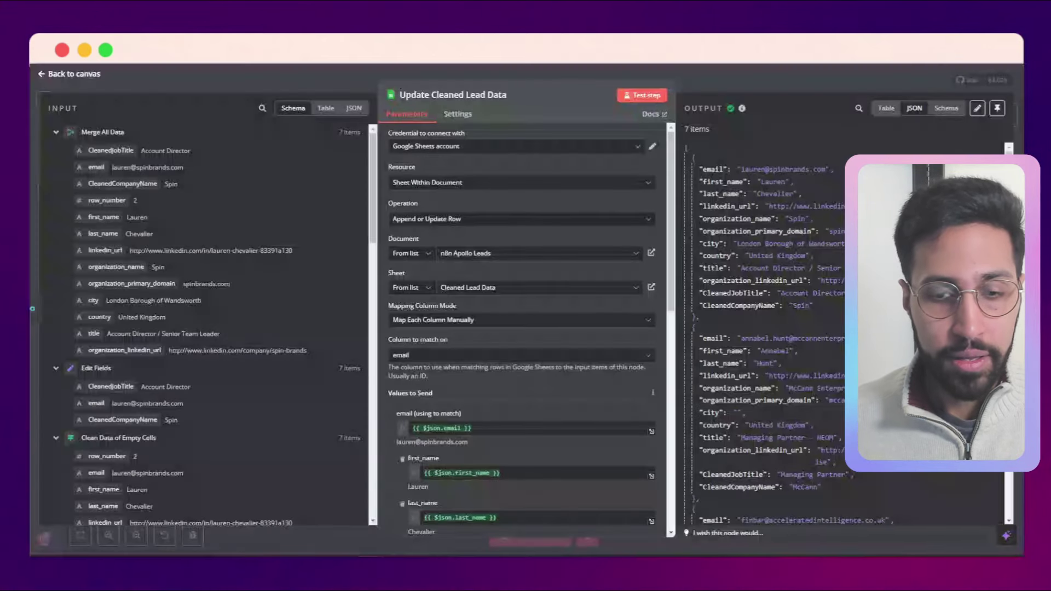
{"action": "scroll", "coordinate": [440, 386], "scroll_direction": "down", "scroll_amount": 6}
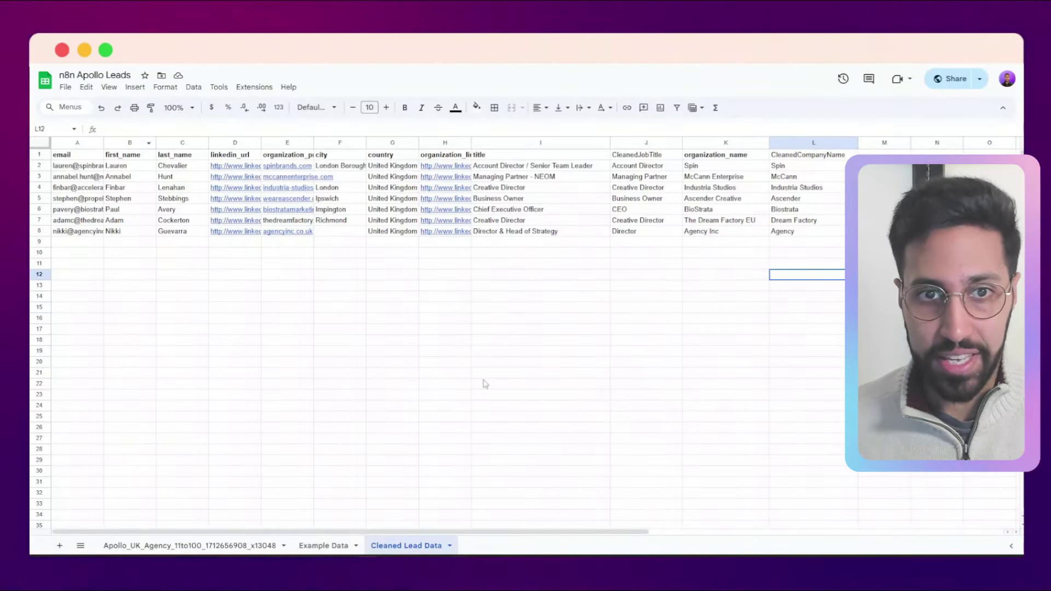
Compare original titles and organization names with the CleanedJobTitle and CleanedCompanyName values in rows 2 and 8 of the Cleaned Lead Data sheet
{"action": "left_click", "coordinate": [512, 170]}
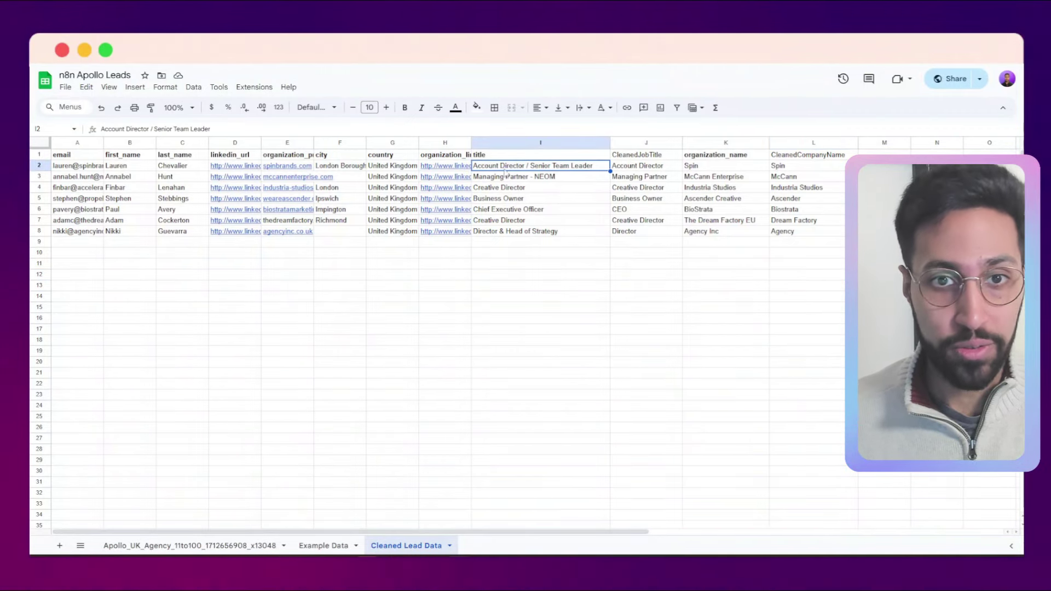
{"action": "left_click", "coordinate": [640, 167]}
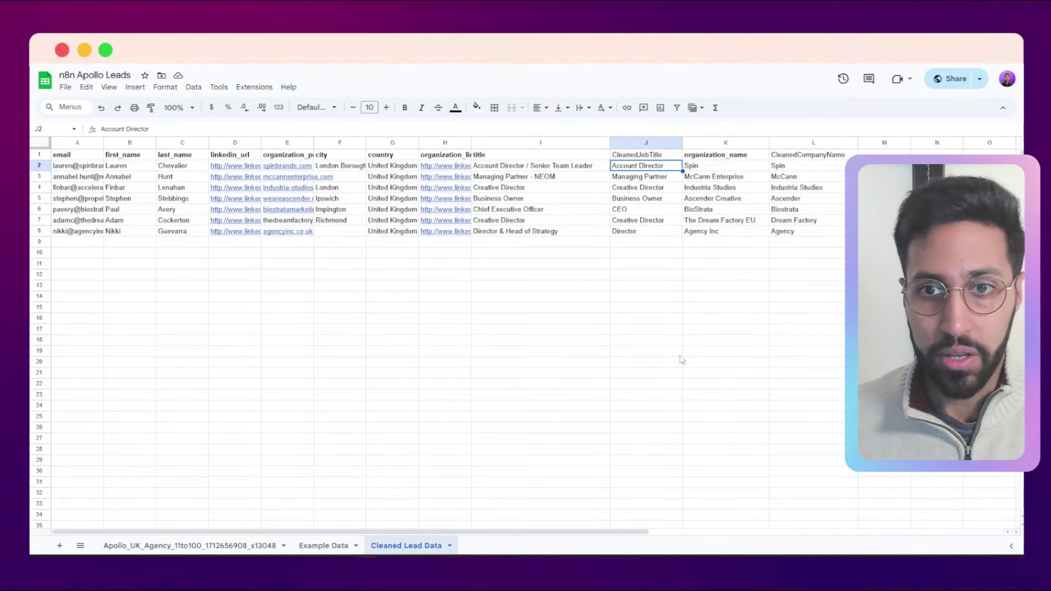
{"action": "left_click", "coordinate": [749, 235]}
{"action": "left_click", "coordinate": [804, 235]}
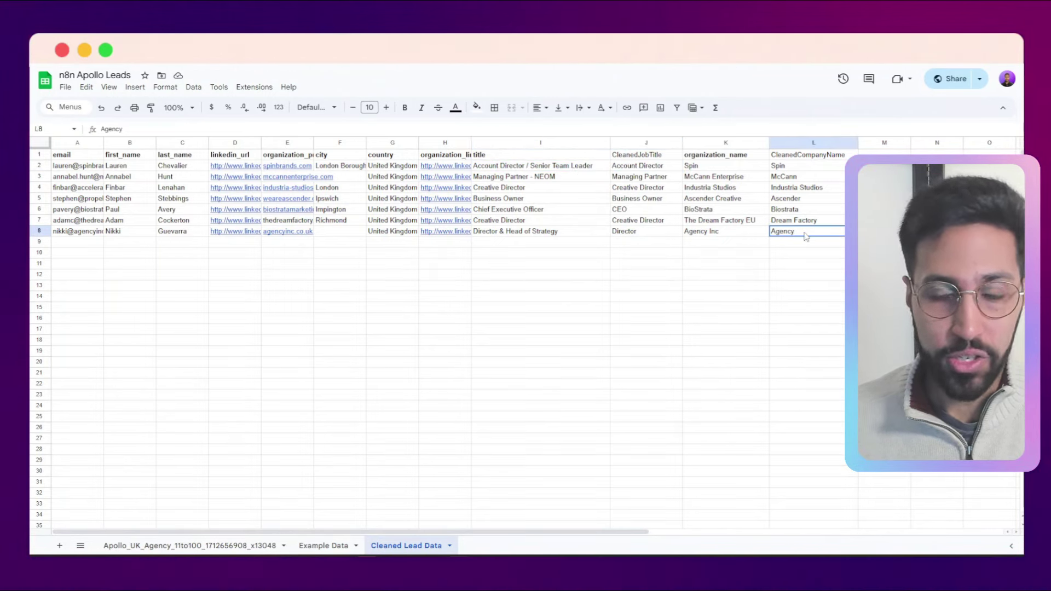